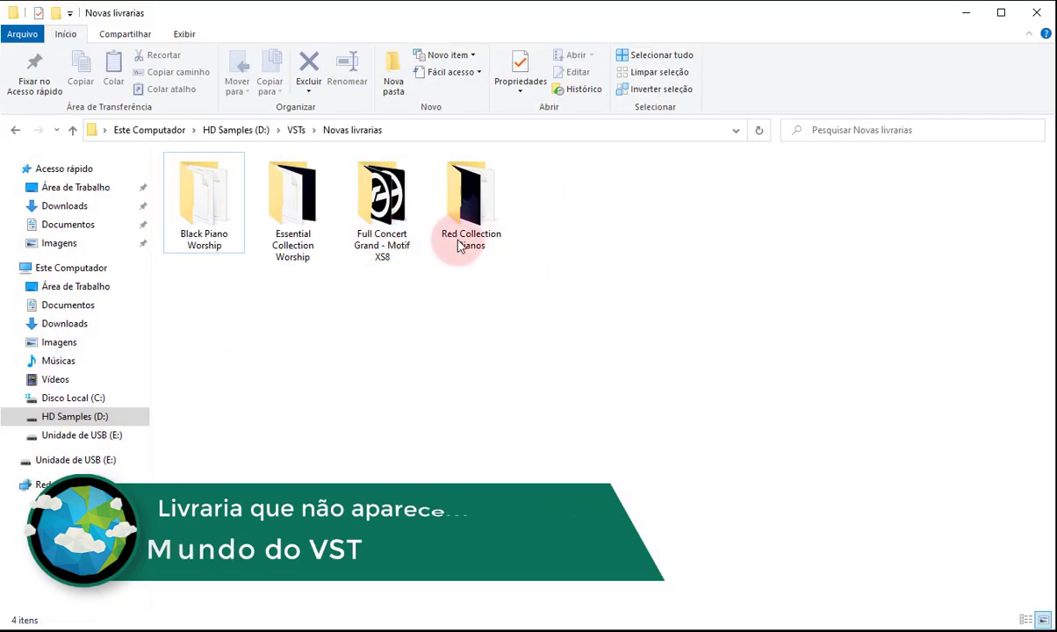
Open the file Red Collection Pianos.nicnt from the Red Collection Pianos folder in Notepad++.
click(469, 235)
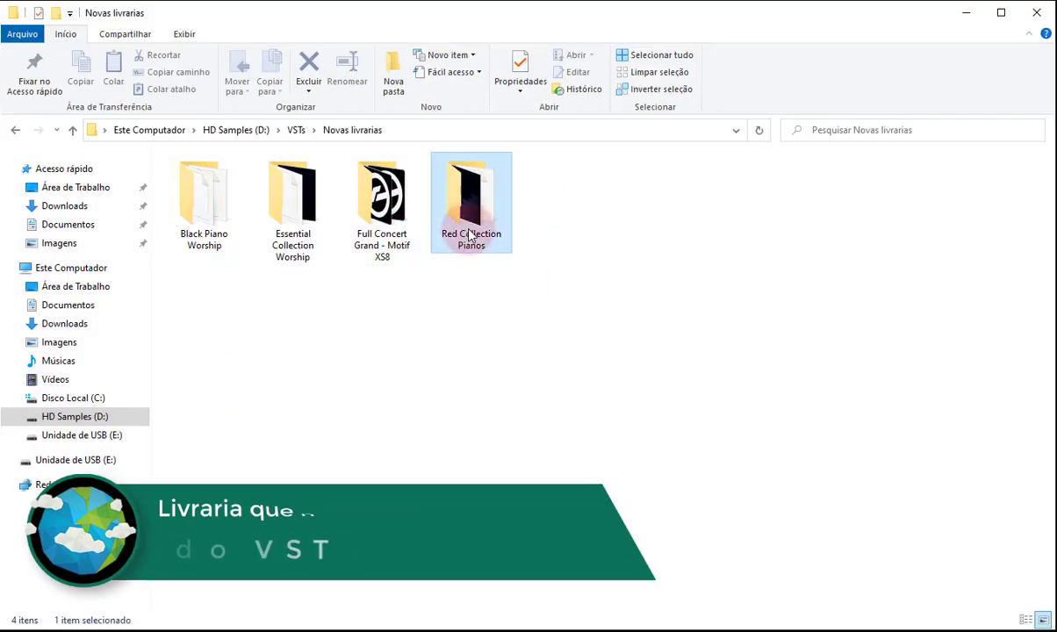
double_click(470, 235)
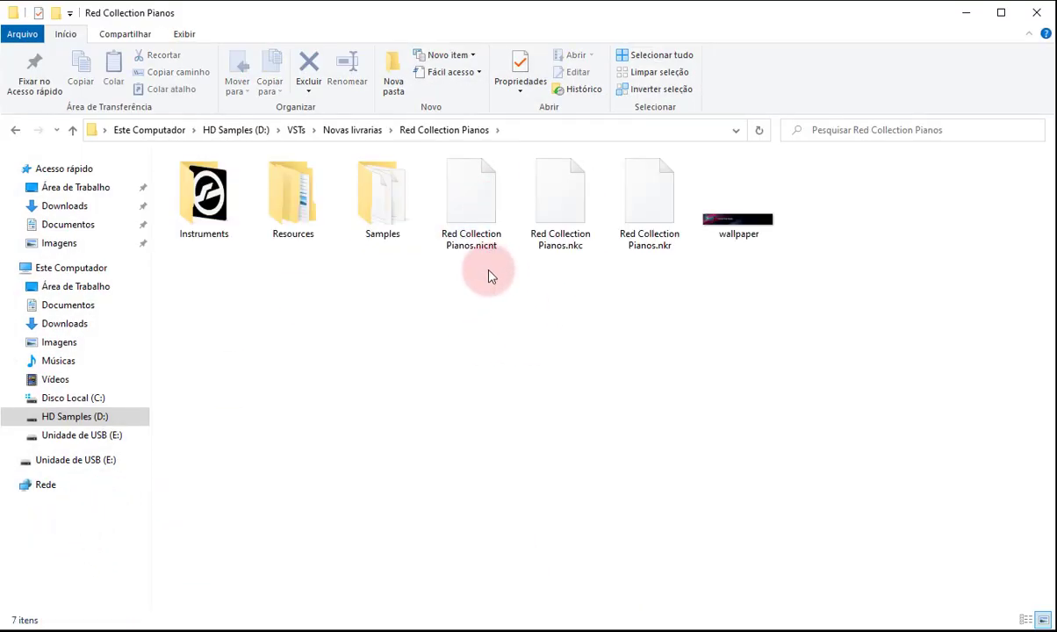
click(472, 230)
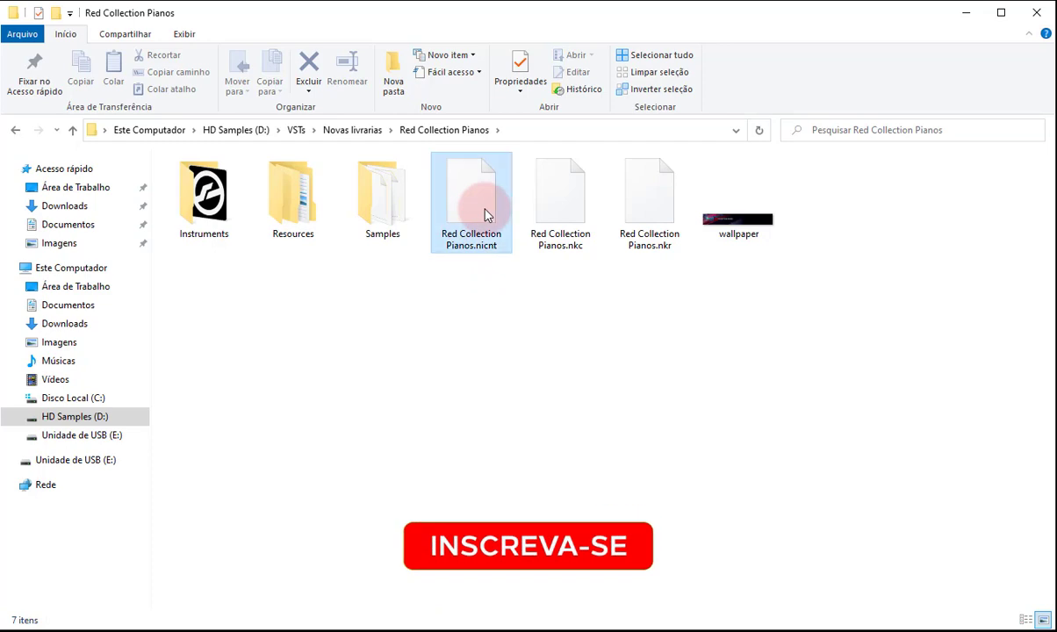
right_click(474, 211)
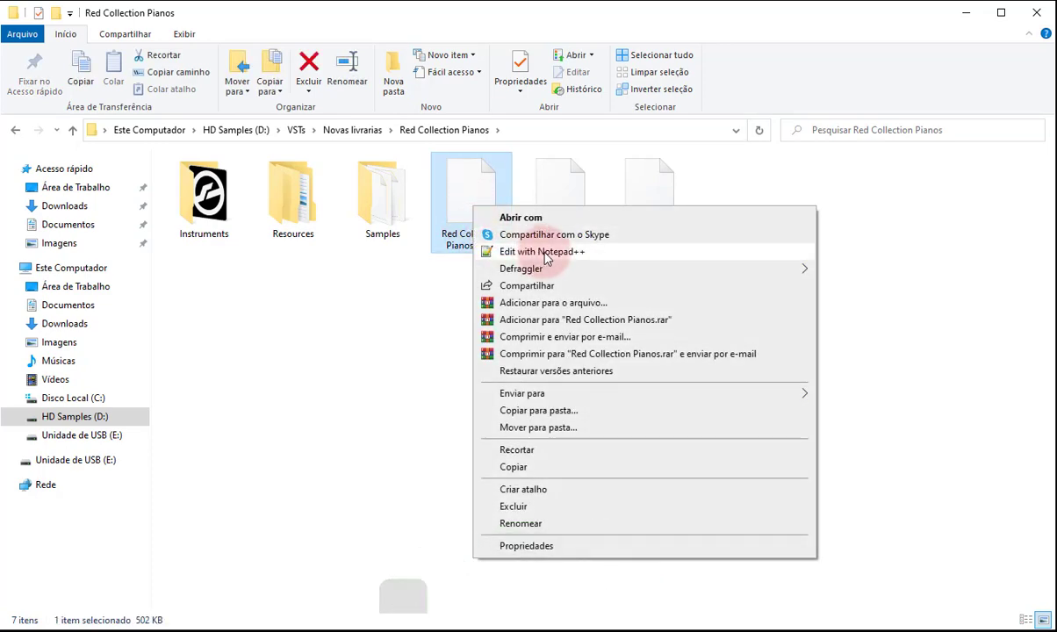
click(540, 253)
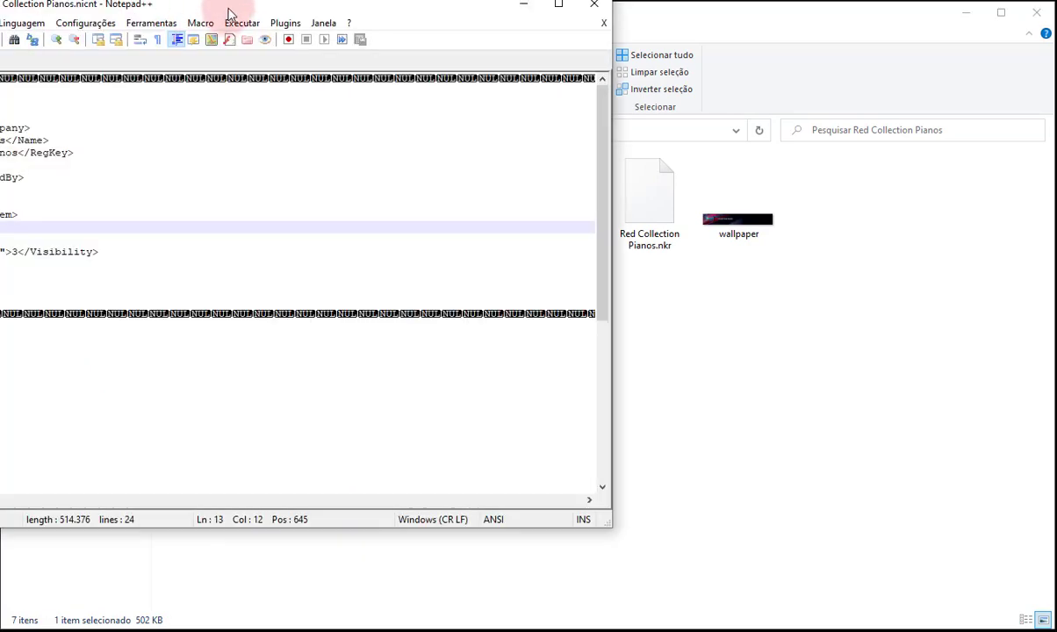
Examine the SNPID value on line 13 of the nicnt file and close Notepad++.
drag(230, 14, 504, 41)
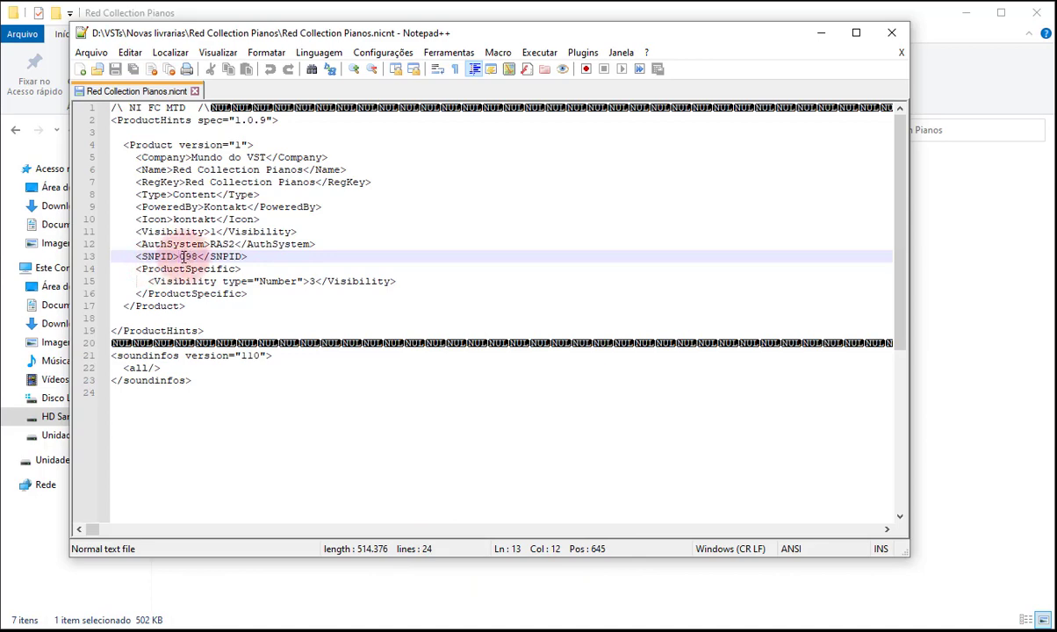
mouse_move(184, 257)
mouse_down()
mouse_move(194, 256)
mouse_move(179, 257)
mouse_up()
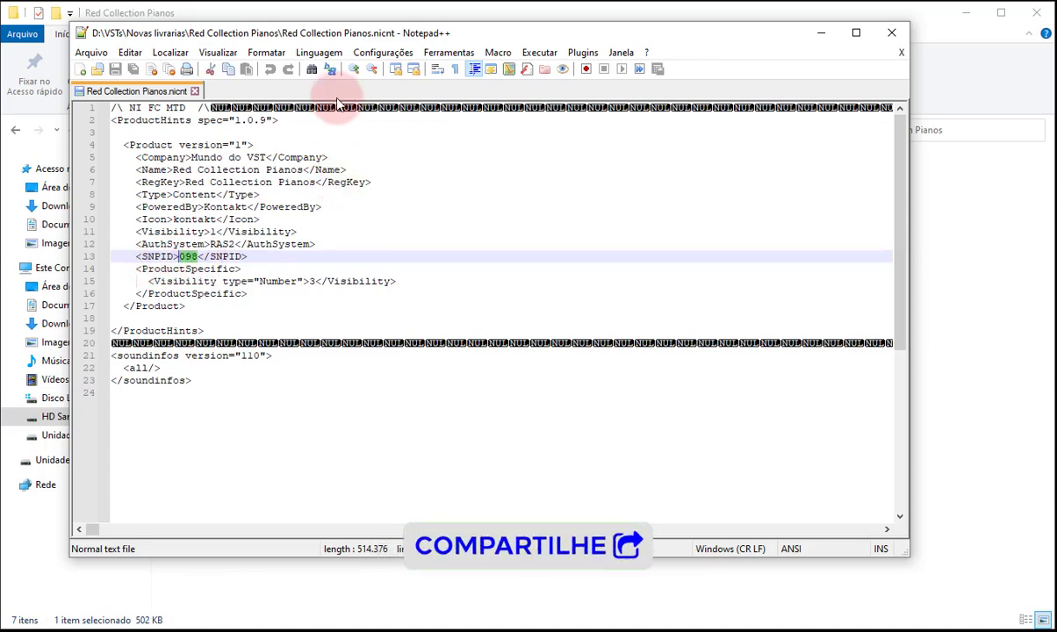
click(891, 35)
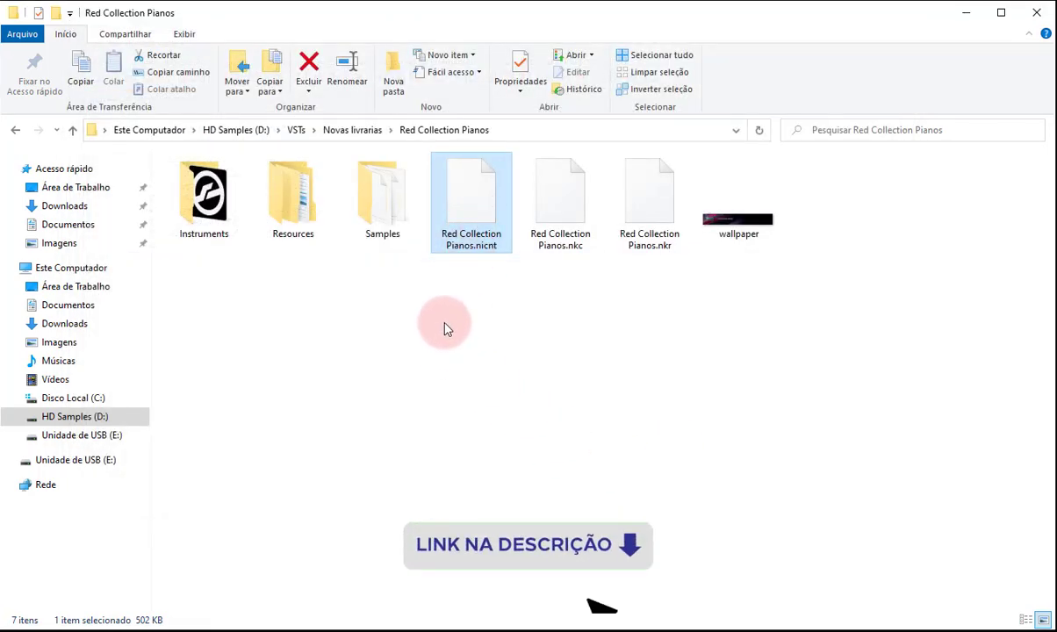
Return to the Novas livrarias folder and review its library folders.
click(965, 12)
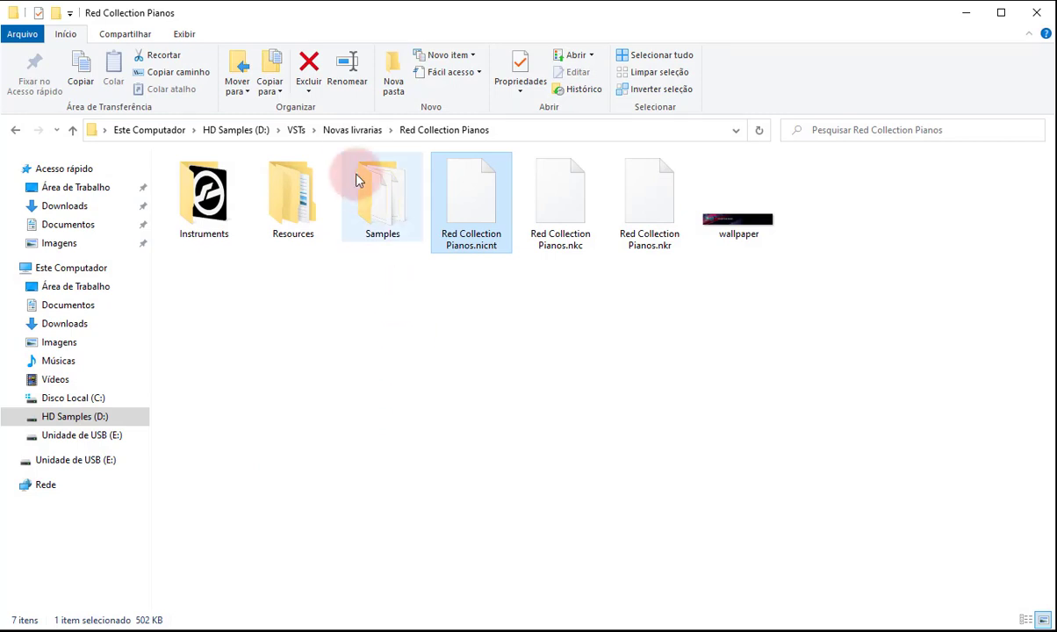
click(355, 136)
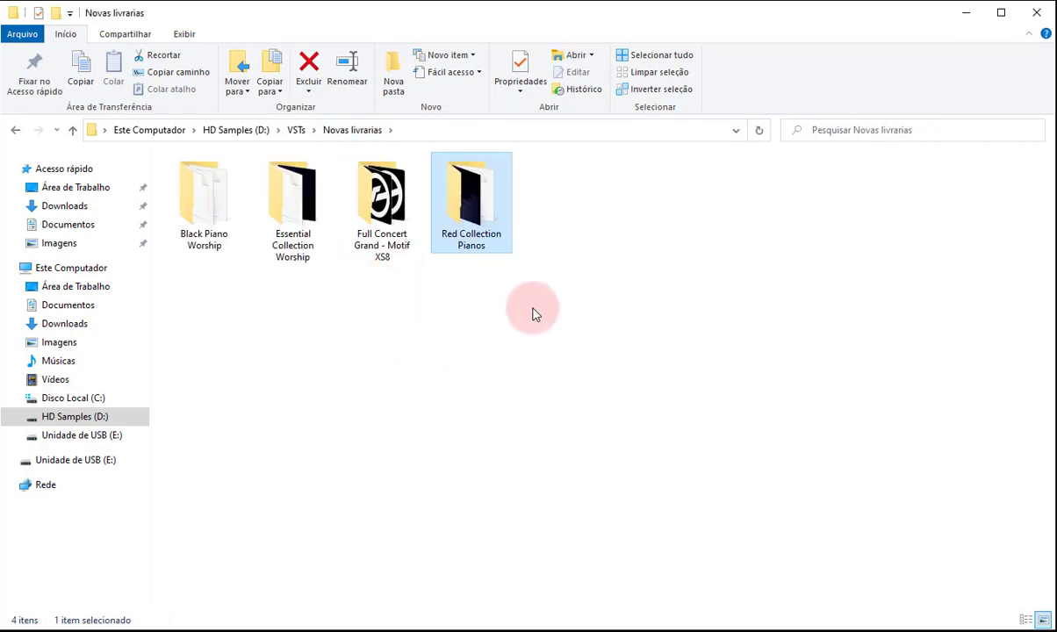
drag(520, 309, 208, 232)
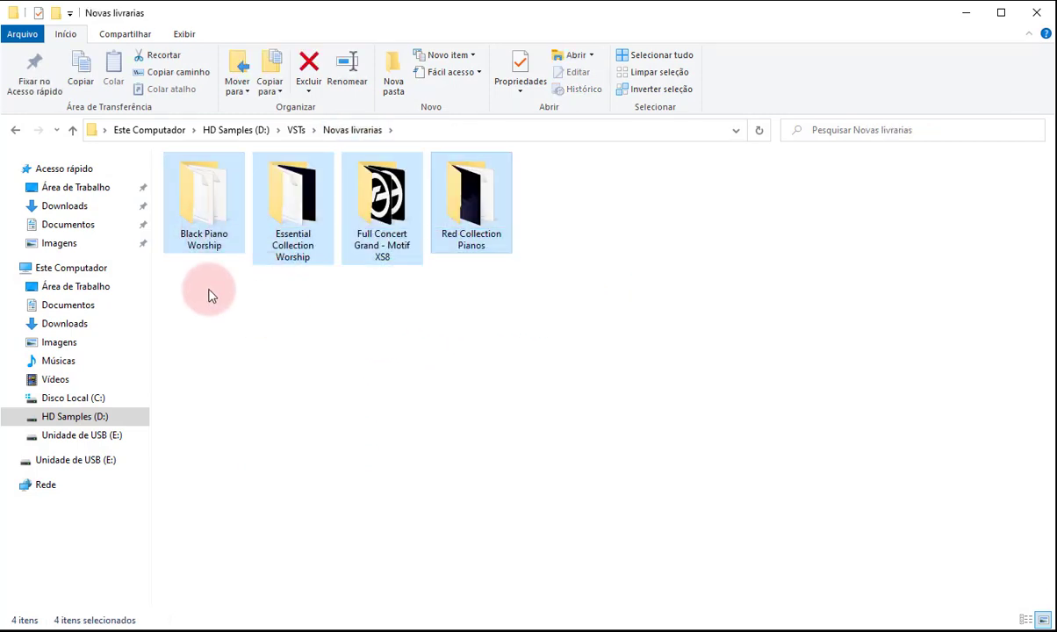
click(256, 336)
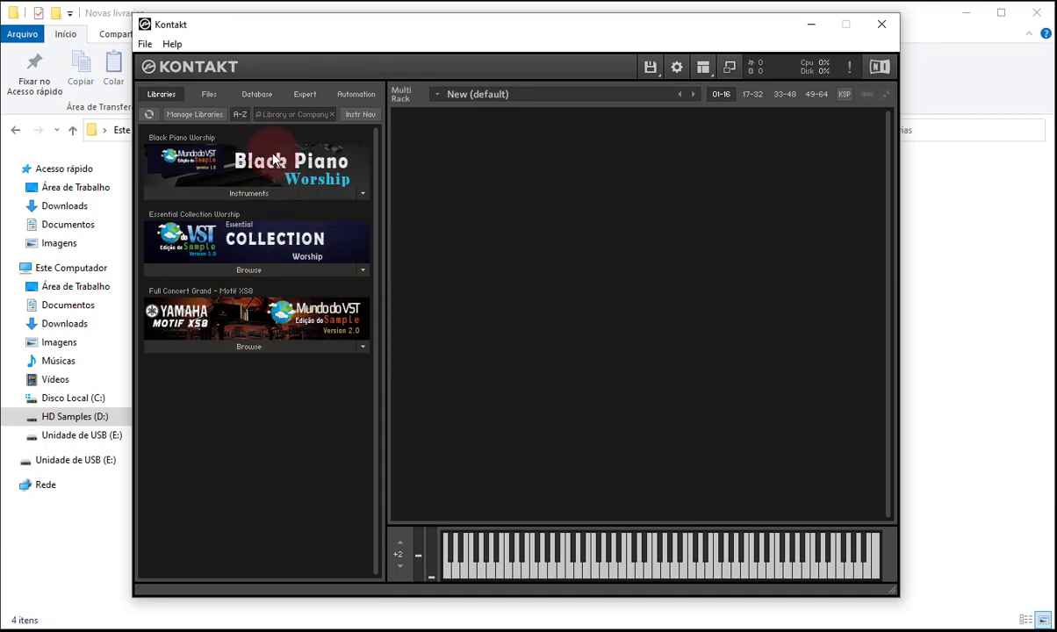
Start adding a library in Kontakt and choose the folder HD Samples (D:) > VSTs > Novas livrarias > Red Collection Pianos.
click(188, 115)
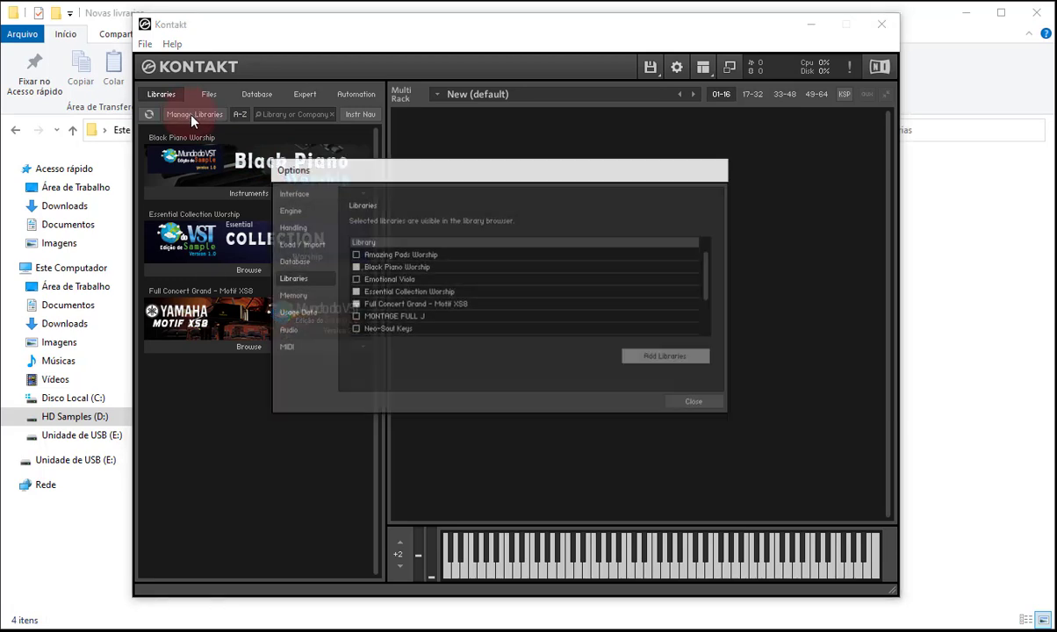
click(662, 358)
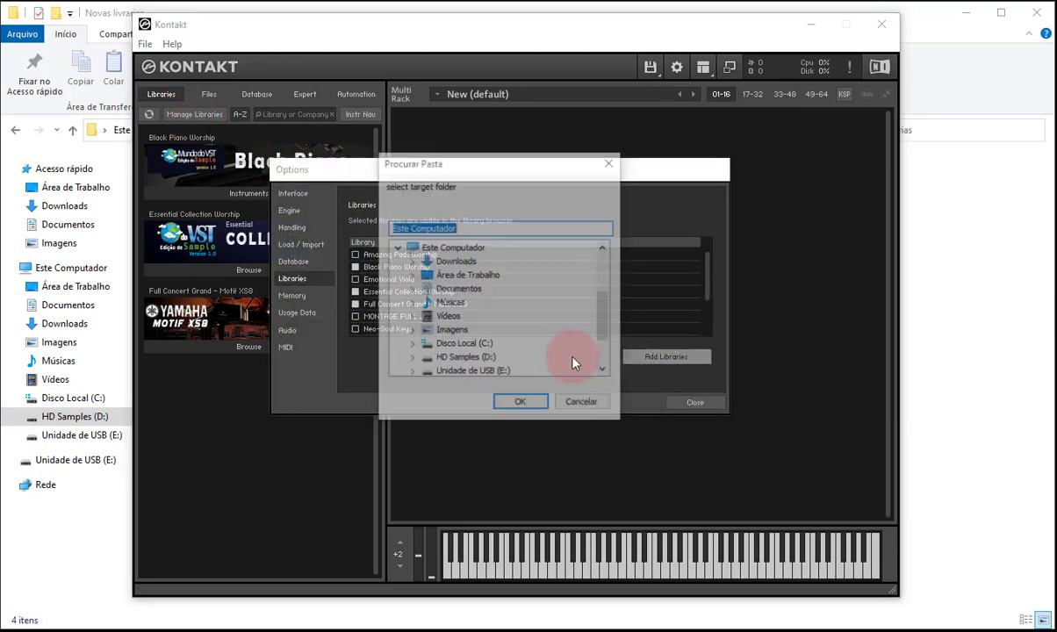
drag(604, 309, 408, 321)
click(412, 318)
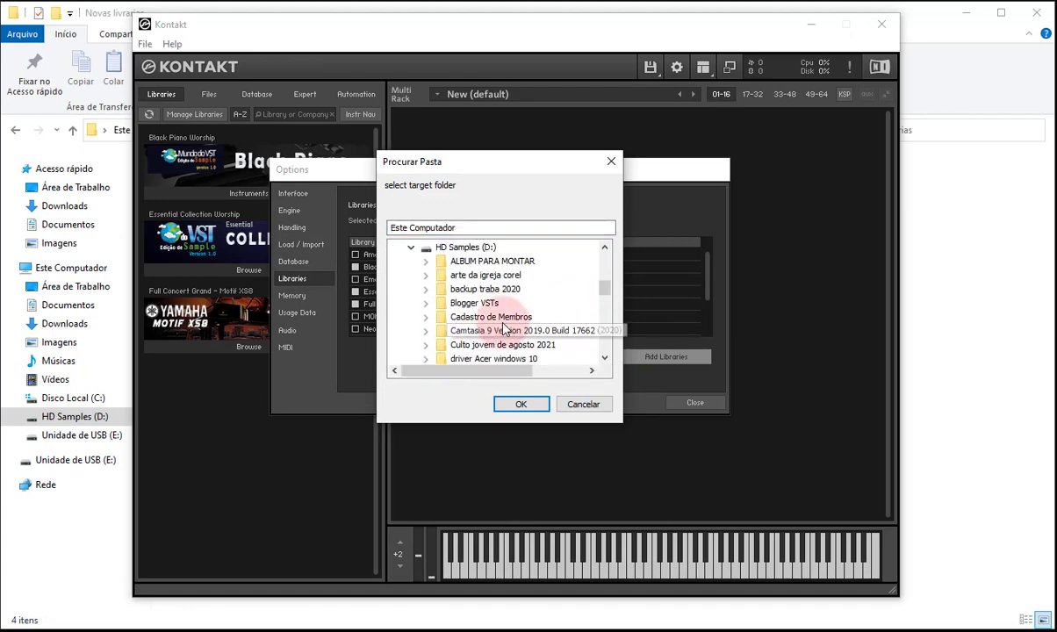
scroll(505, 325, down, 12)
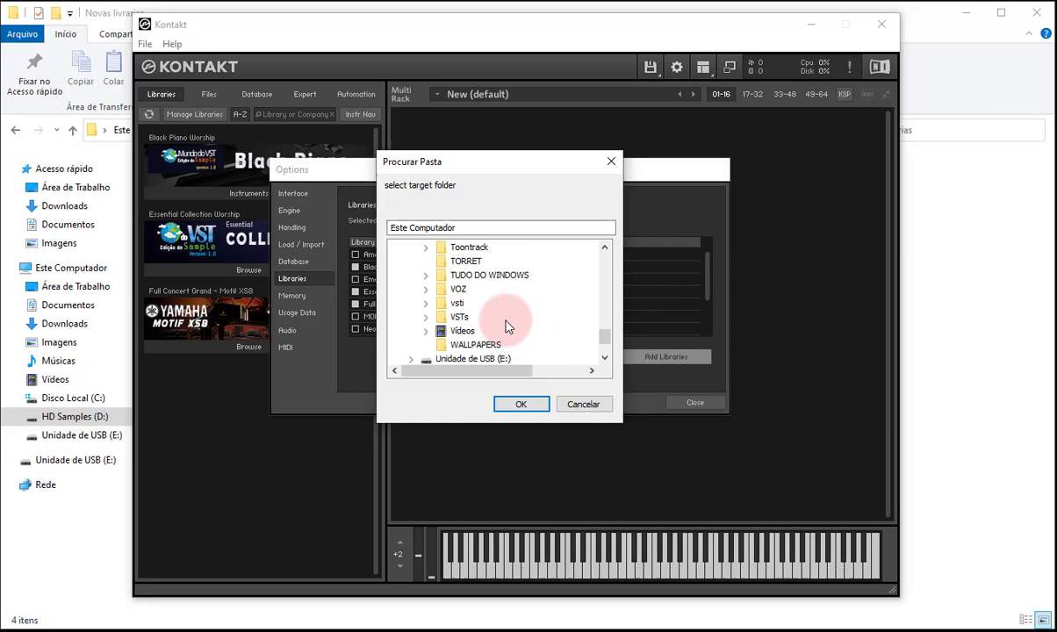
click(425, 317)
scroll(535, 314, down, 3)
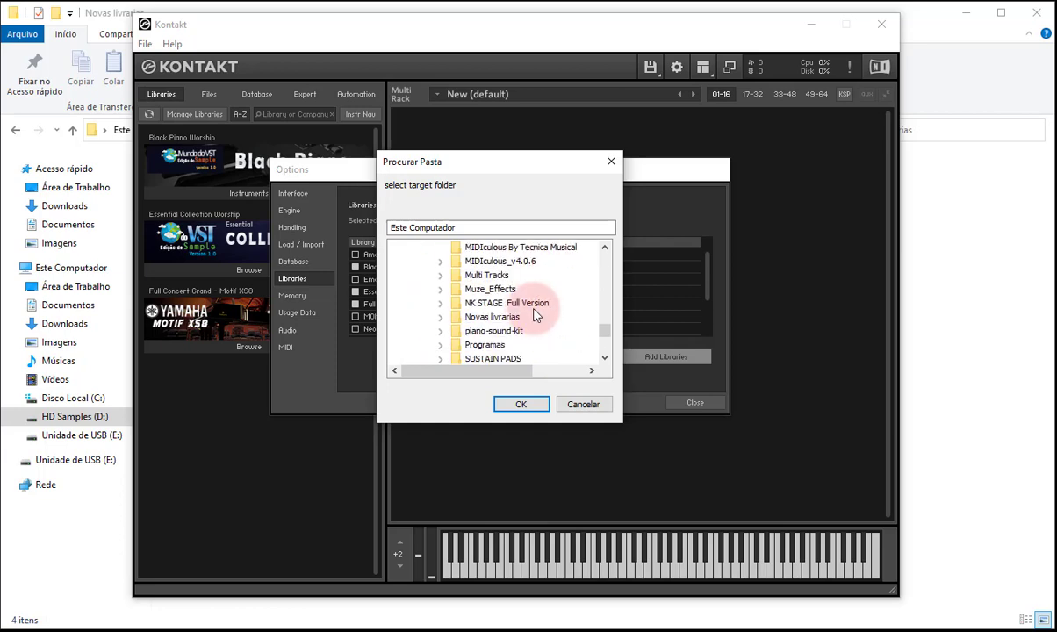
click(495, 323)
click(439, 316)
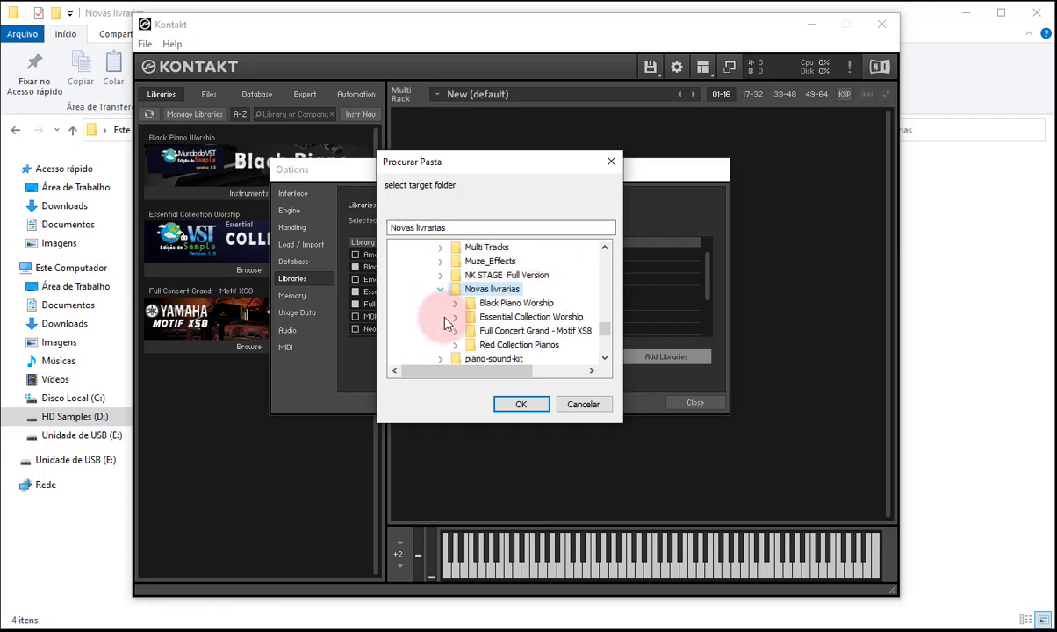
click(523, 345)
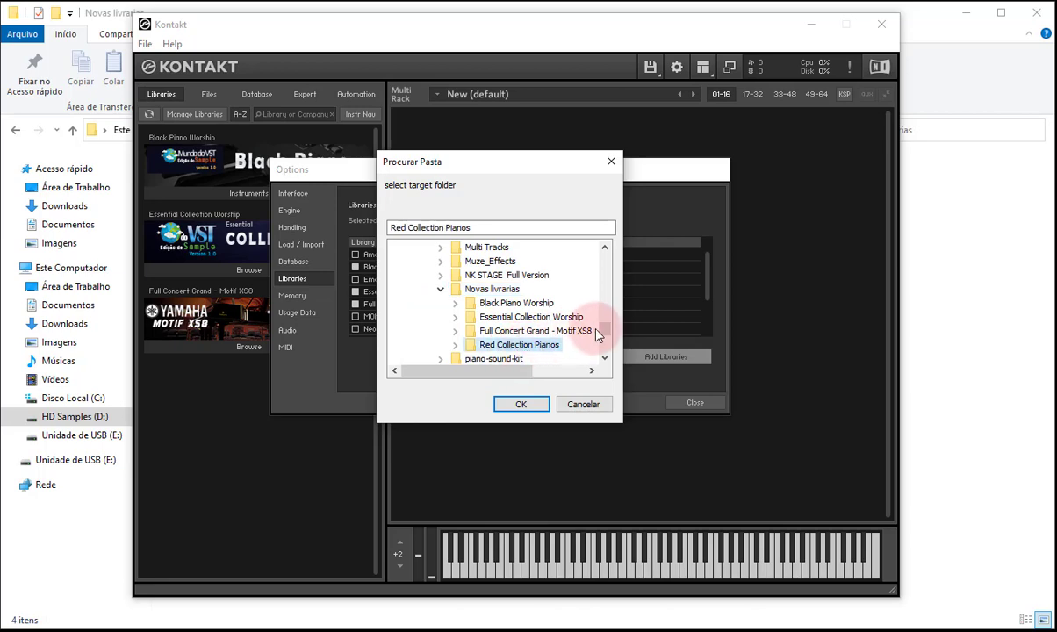
Check the Red Collection Pianos folder in File Explorer and return to Kontakt's folder selection.
drag(600, 329, 600, 331)
click(936, 273)
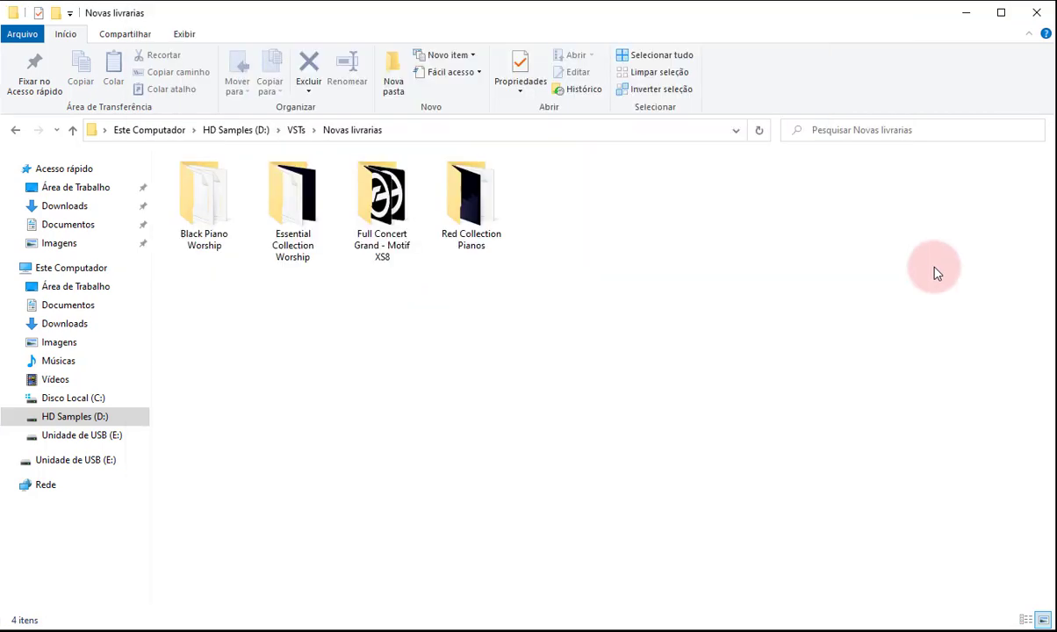
click(464, 213)
click(114, 631)
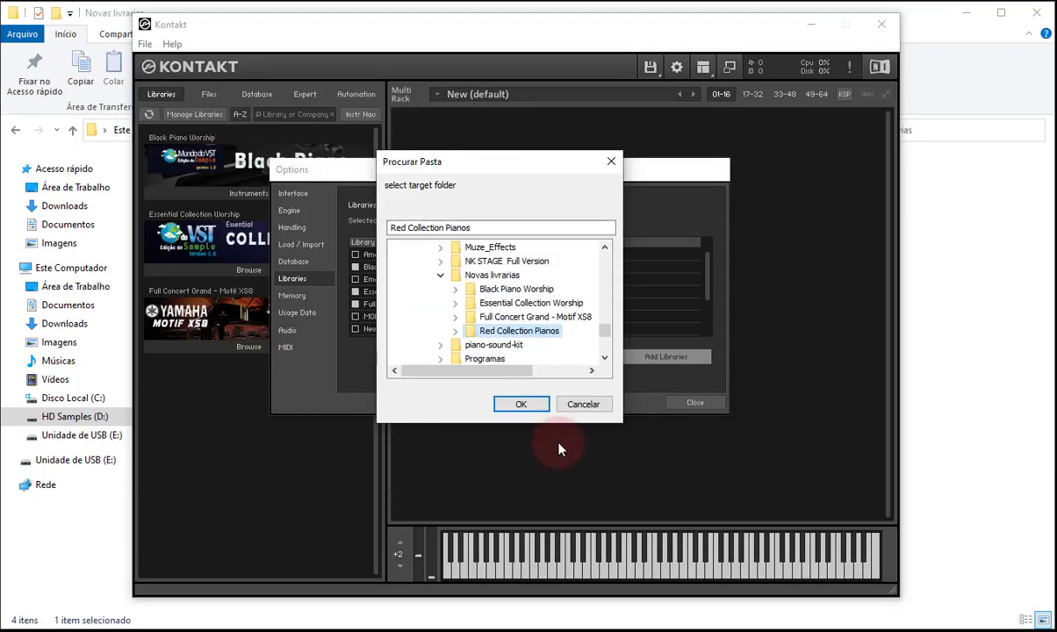
Register the chosen Red Collection Pianos folder as a library, dismiss the assistant and options, and close Kontakt.
click(521, 406)
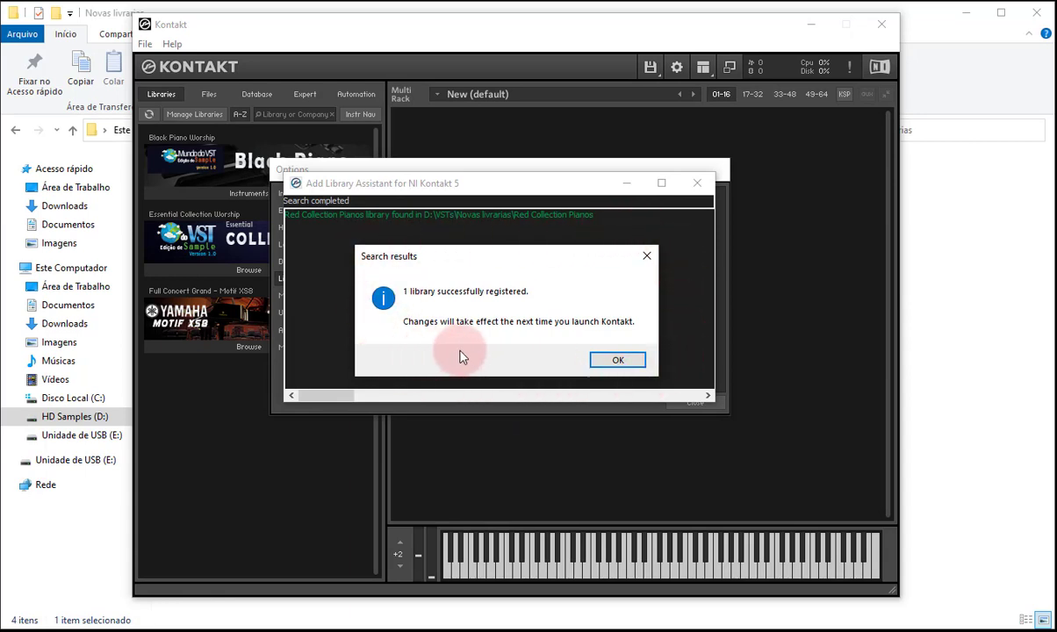
click(618, 360)
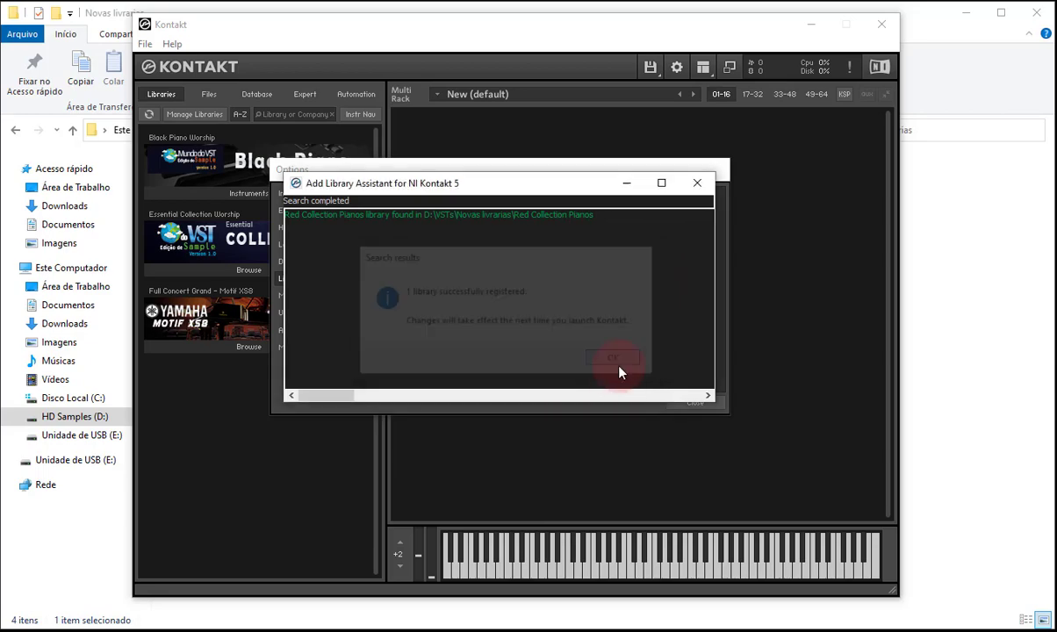
click(695, 185)
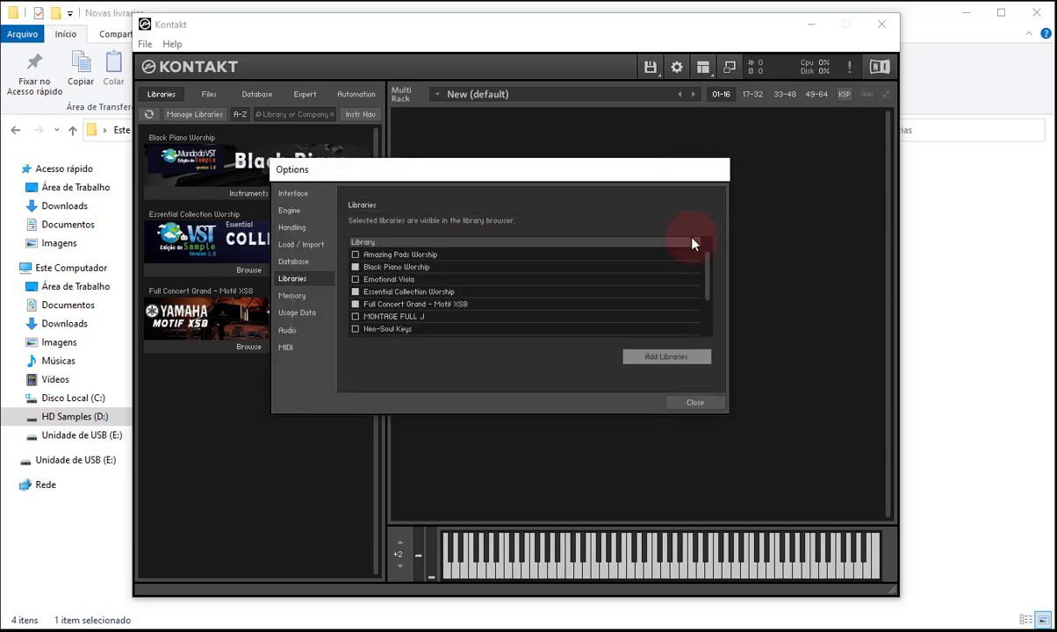
click(692, 402)
click(881, 25)
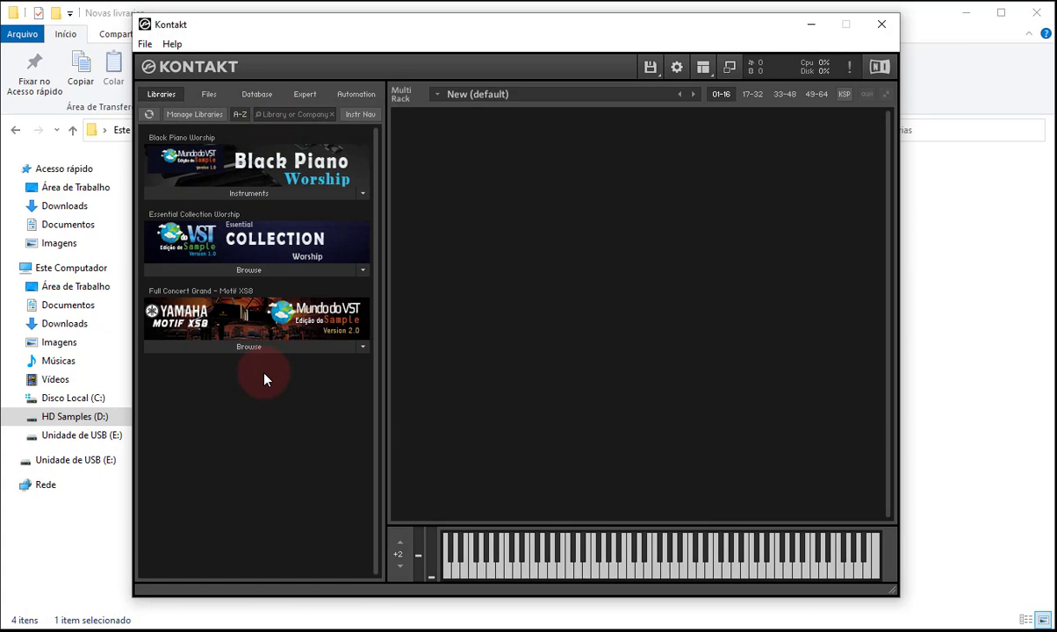
Minimize Kontakt and open C:\Program Files\Common Files\Native Instruments\Service Center in a new File Explorer window.
click(813, 29)
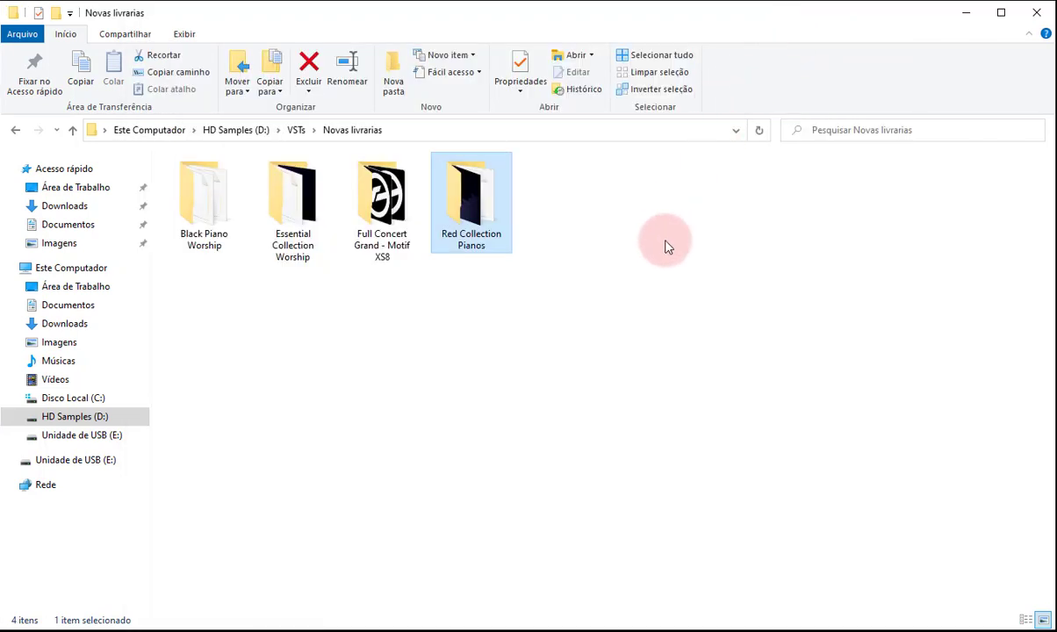
key(super+e)
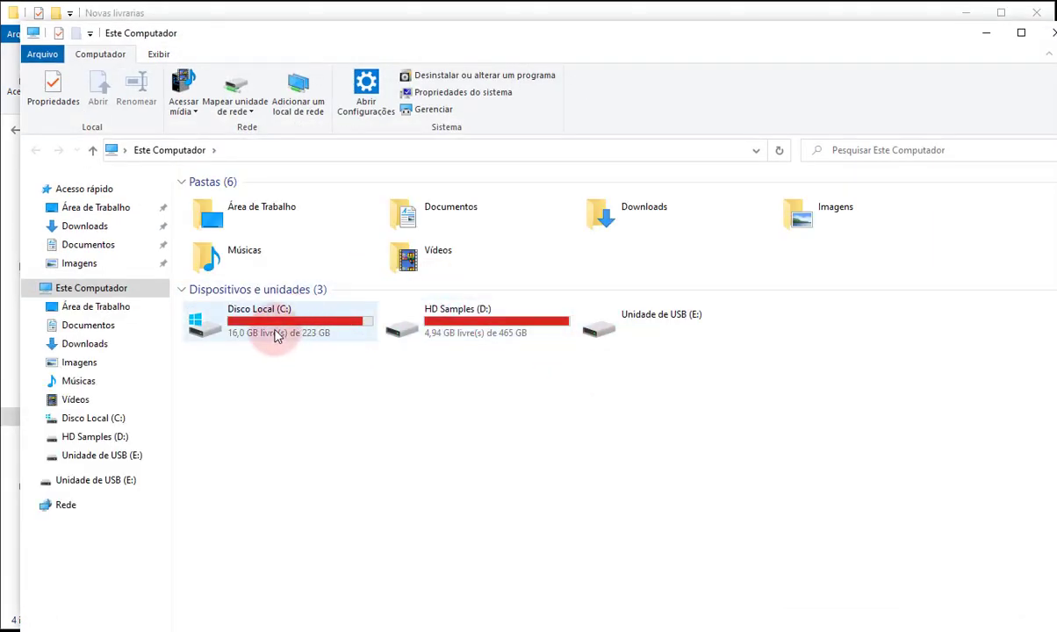
double_click(274, 336)
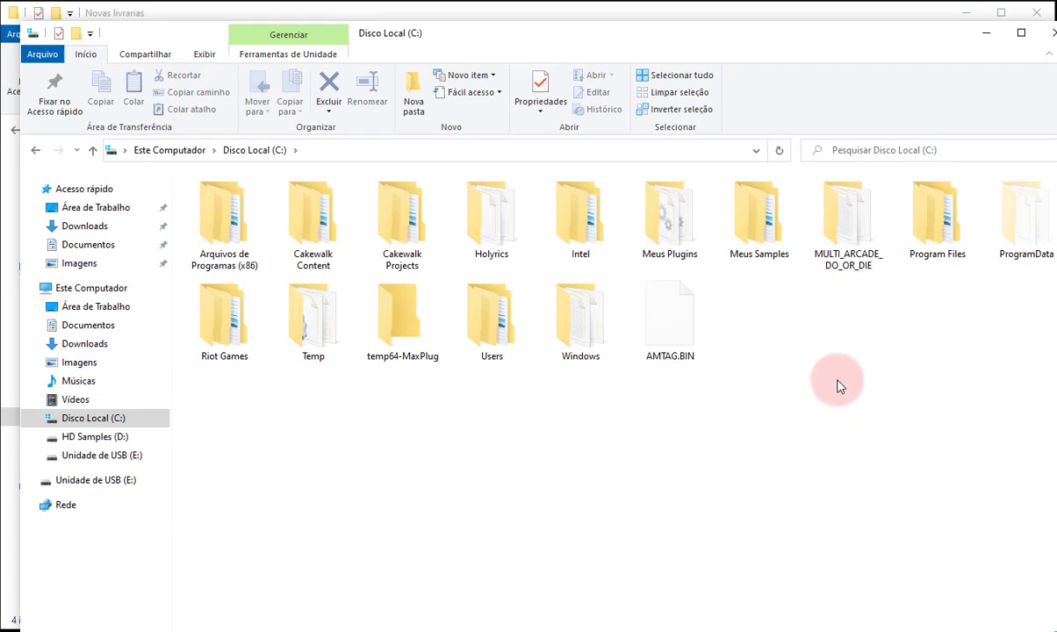
double_click(937, 227)
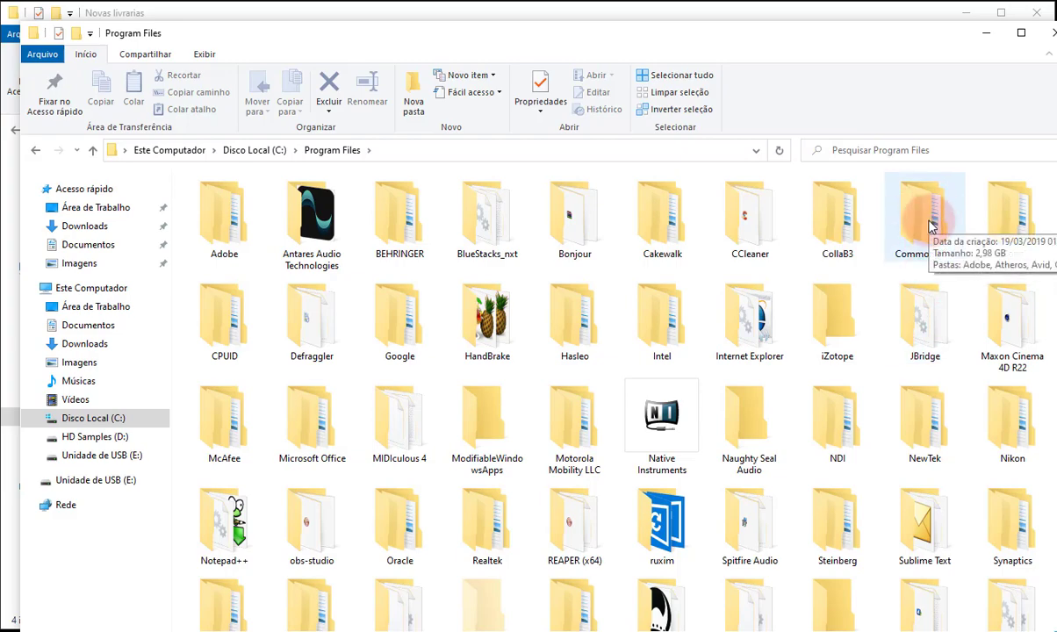
double_click(928, 219)
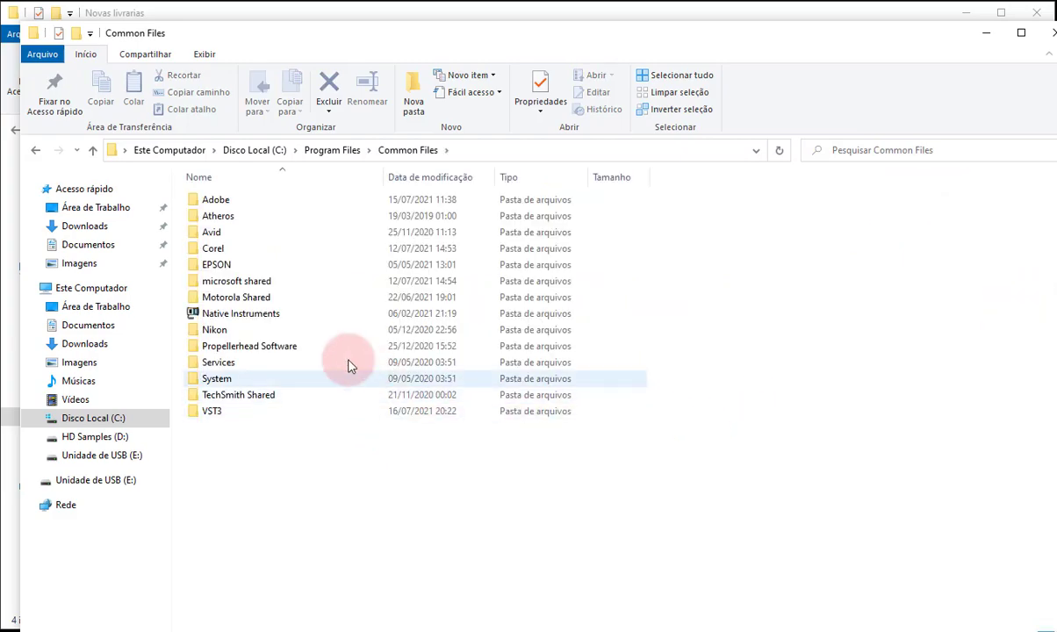
click(254, 317)
click(254, 317)
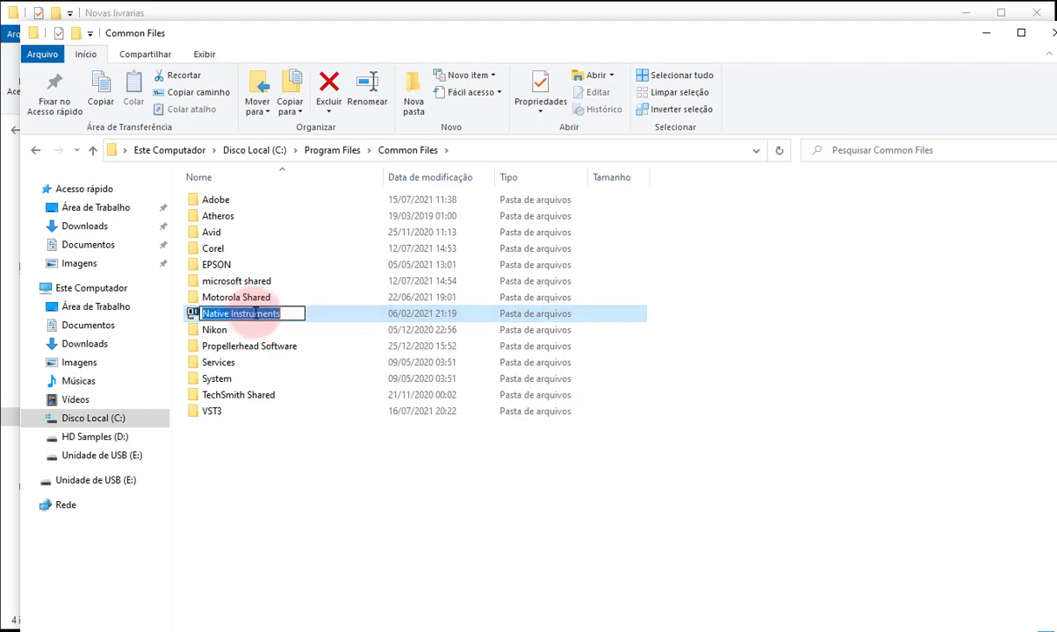
click(316, 313)
double_click(316, 313)
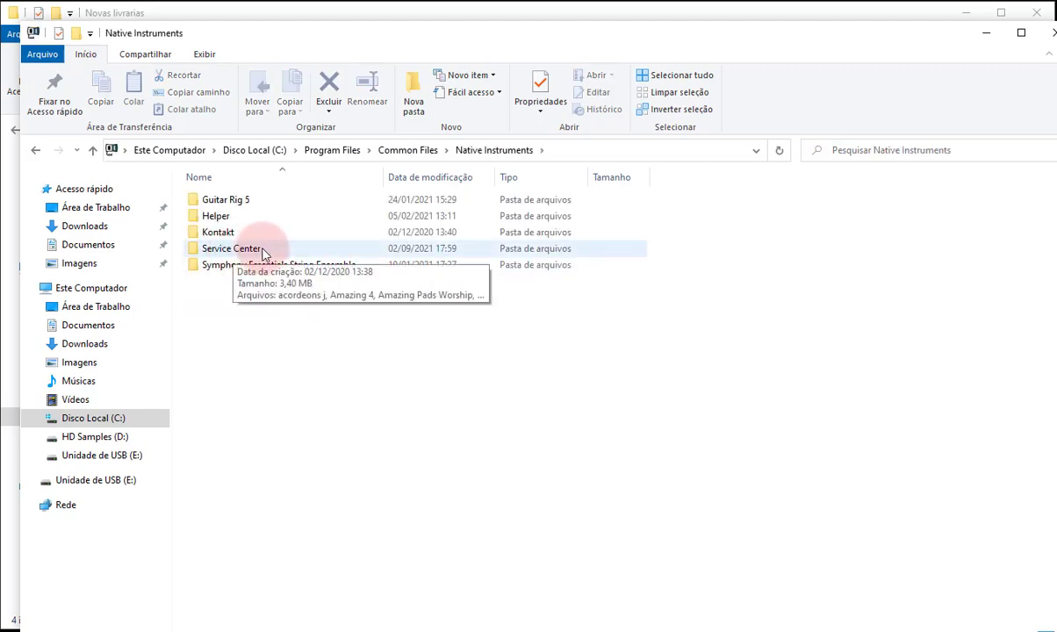
double_click(246, 251)
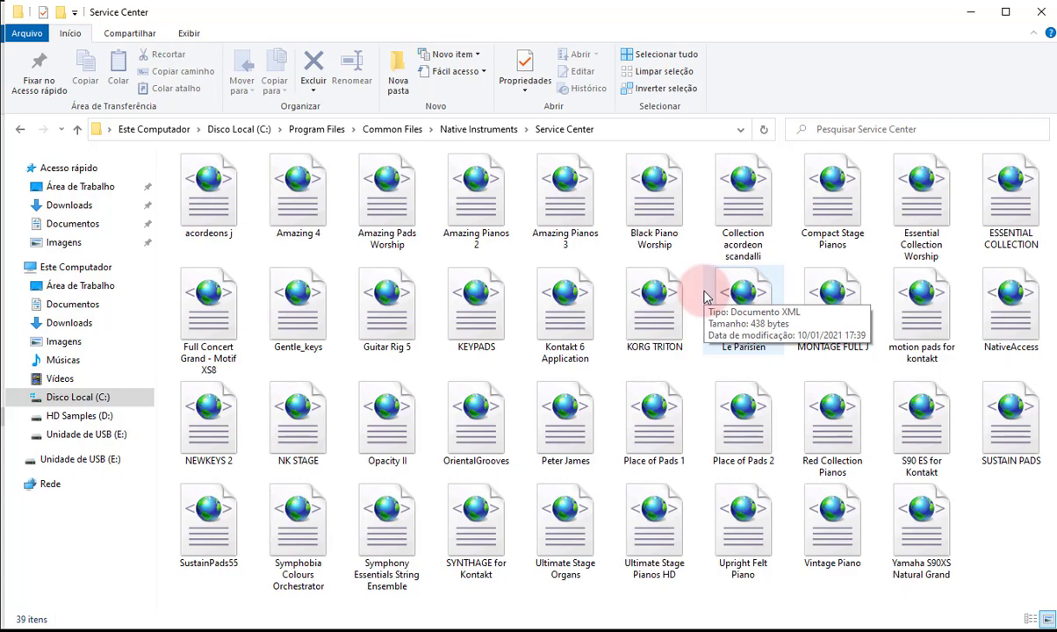
Open the Red Collection Pianos XML file from the Service Center folder in Notepad++.
click(828, 405)
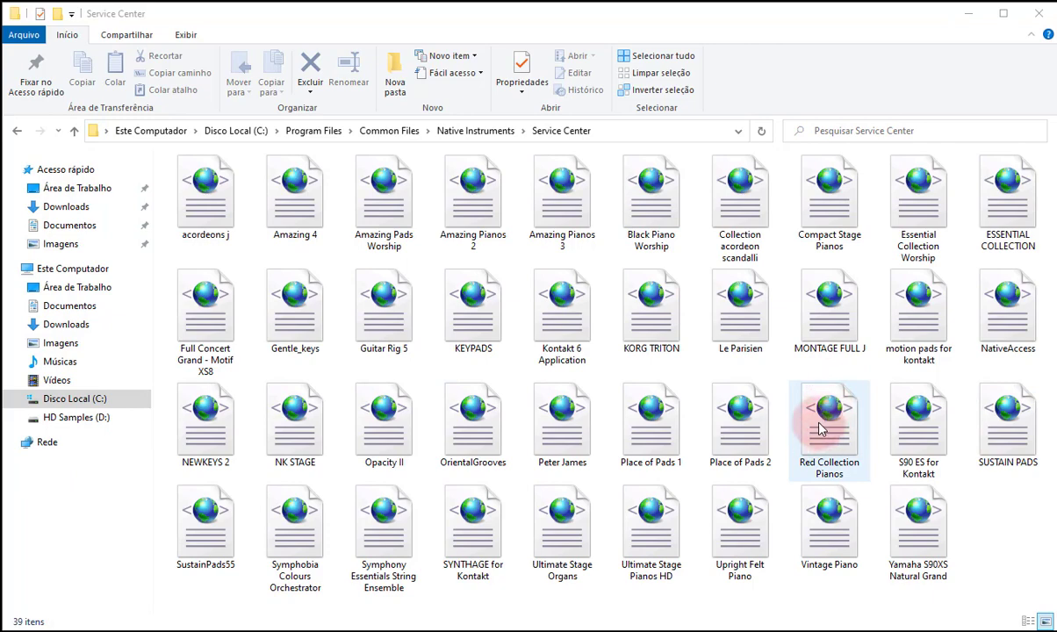
right_click(822, 446)
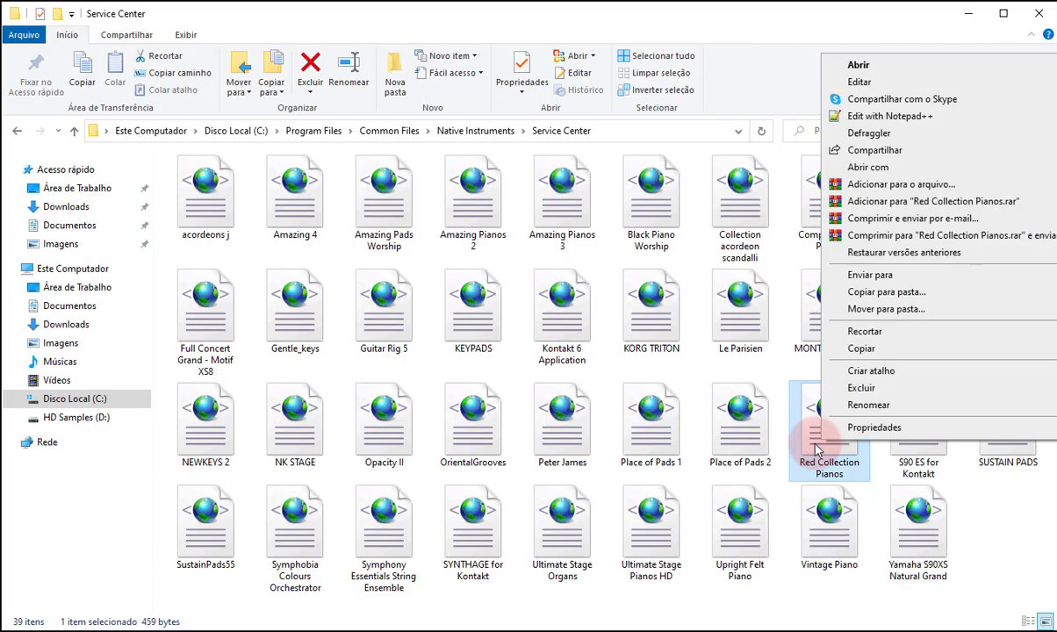
click(882, 119)
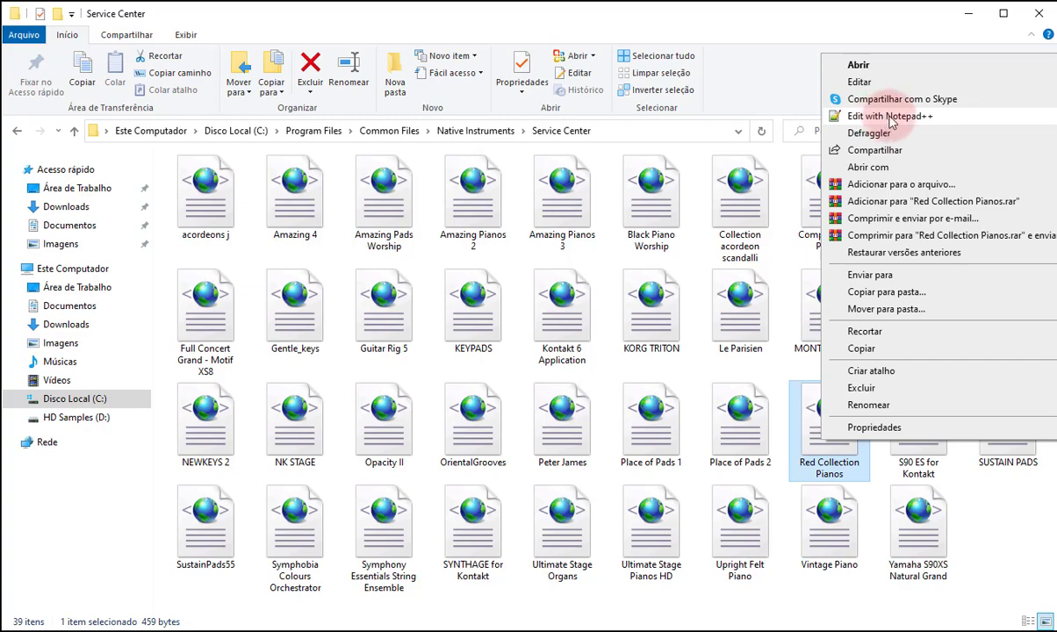
click(904, 118)
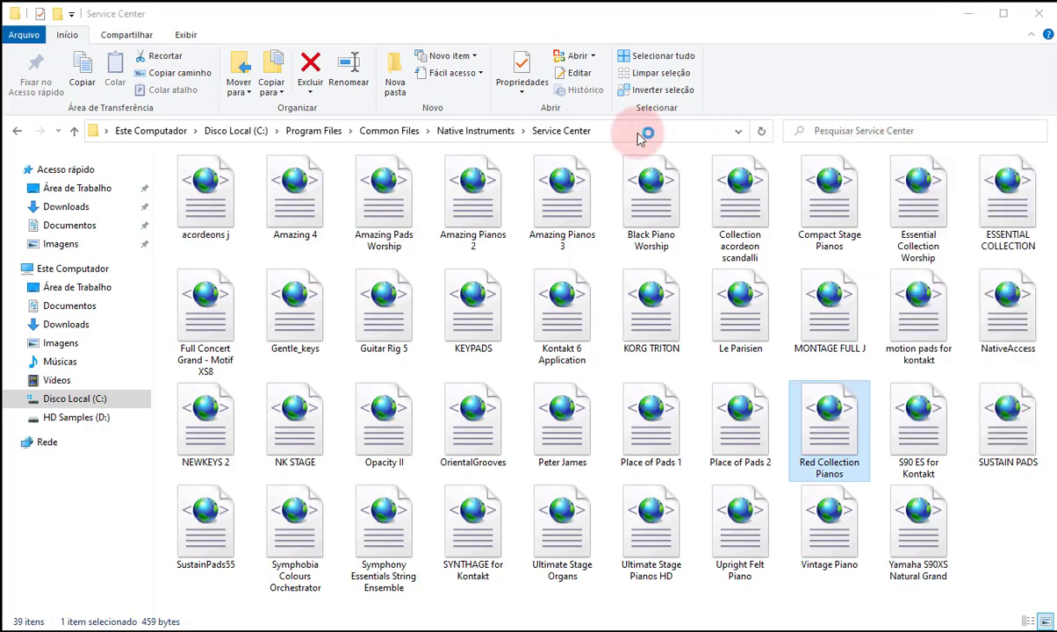
click(276, 365)
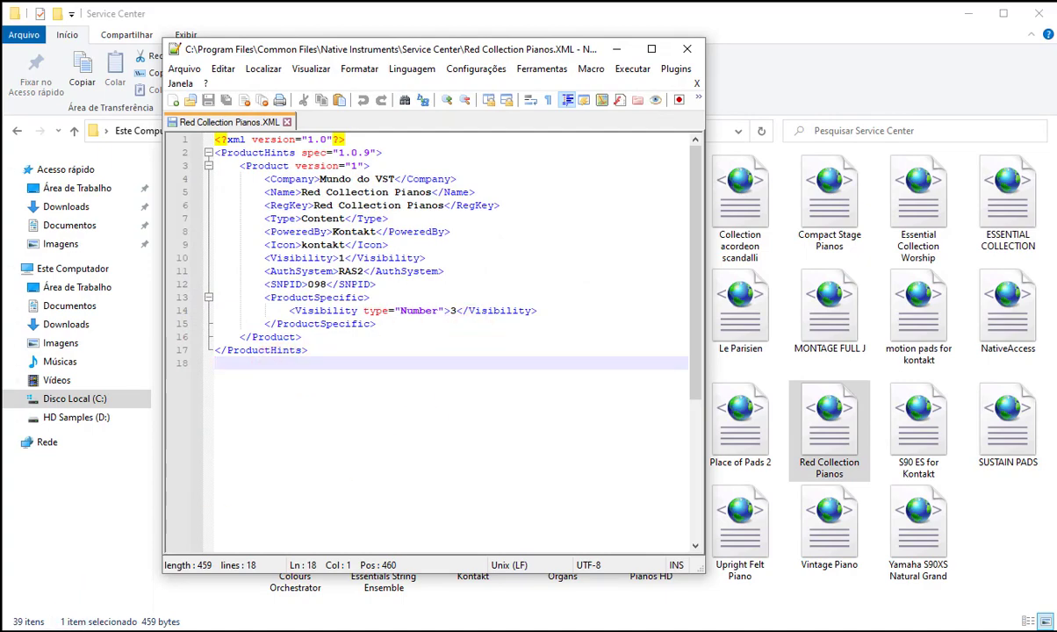
Open Red Collection Pianos.nicnt from the library folder in Novas livrarias with Notepad++.
click(64, 630)
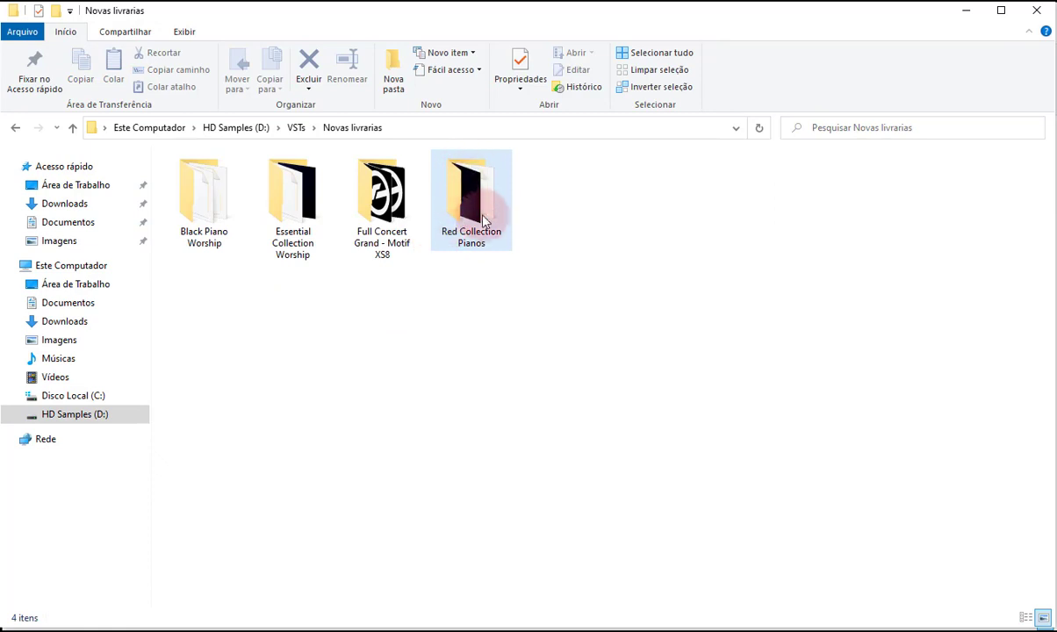
double_click(471, 231)
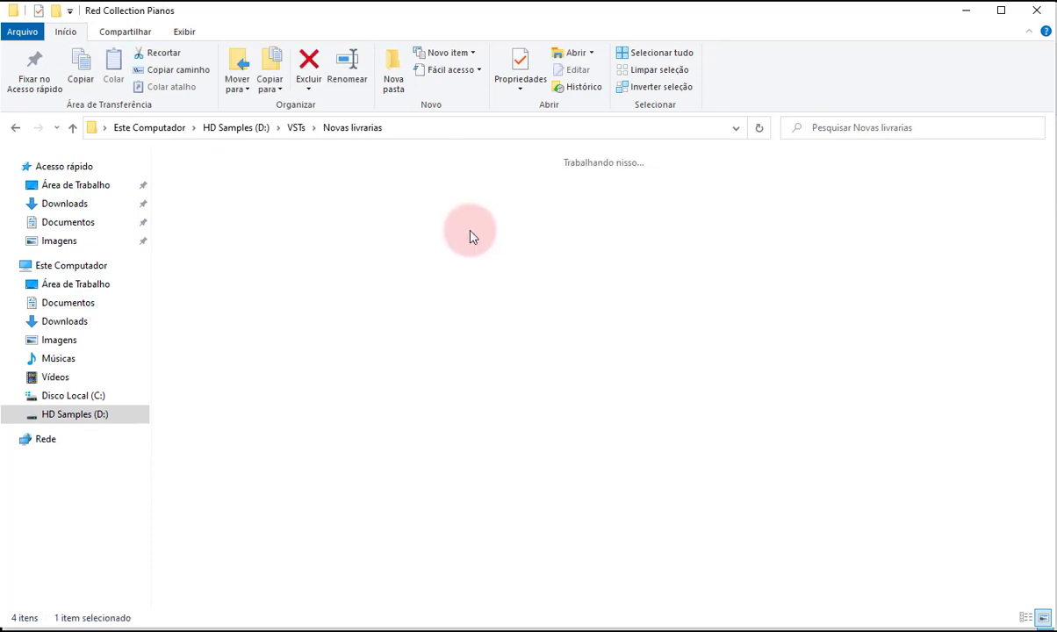
click(468, 239)
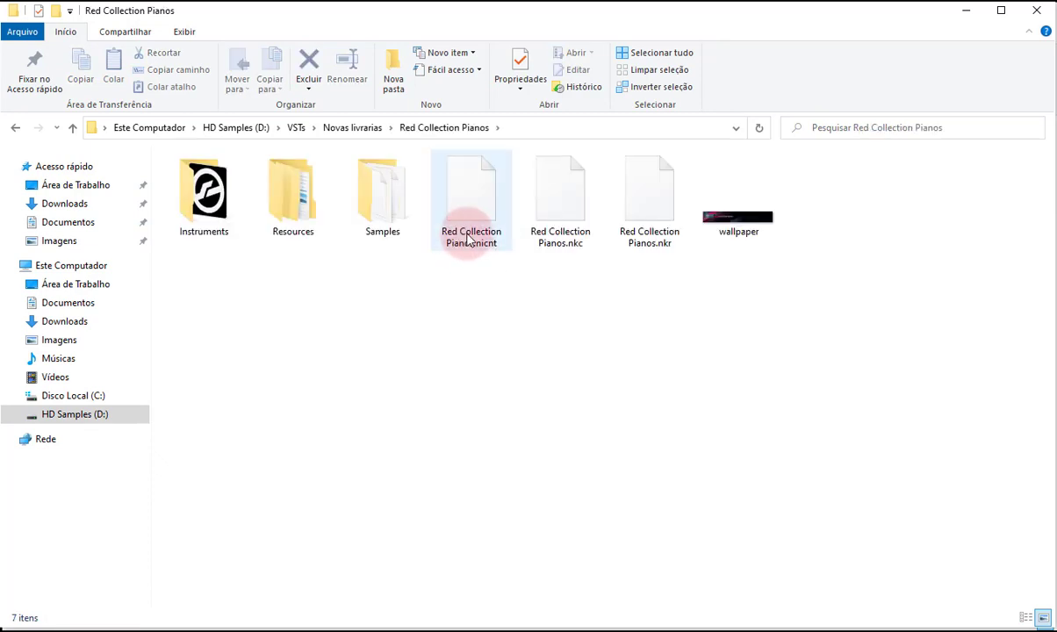
right_click(464, 197)
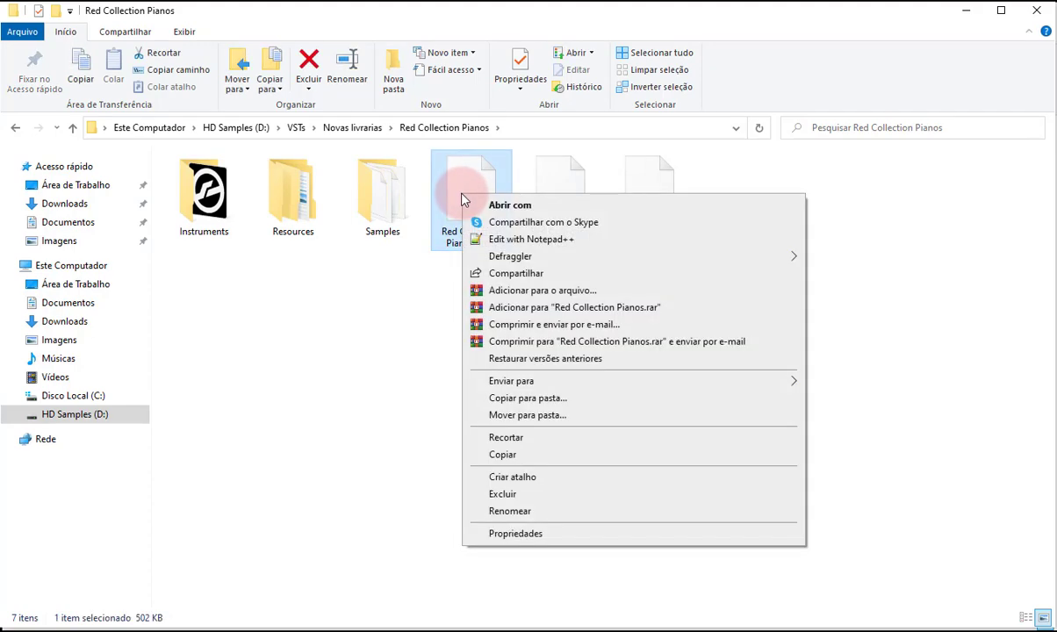
click(526, 247)
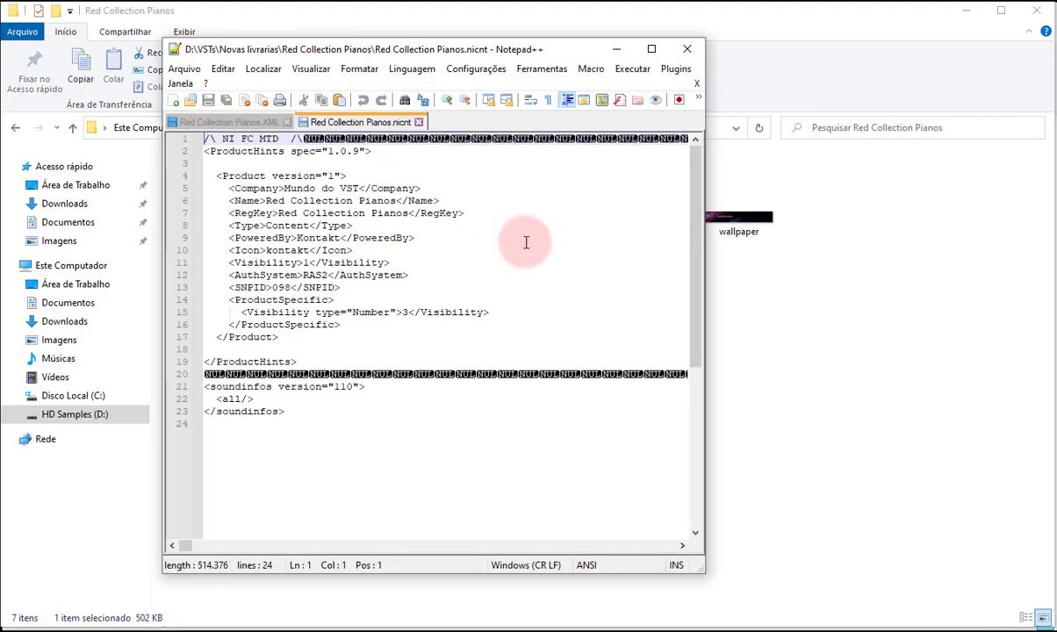
Compare the contents of Red Collection Pianos.XML with Red Collection Pianos.nicnt, checking the XML file's Service Center location.
click(243, 124)
click(316, 122)
click(241, 122)
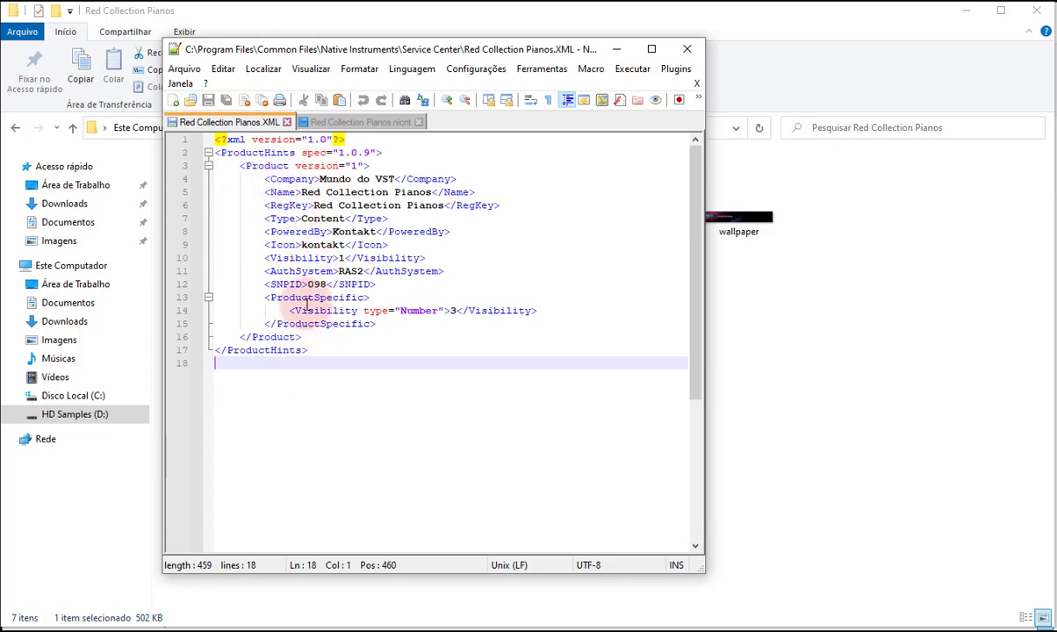
mouse_move(26, 630)
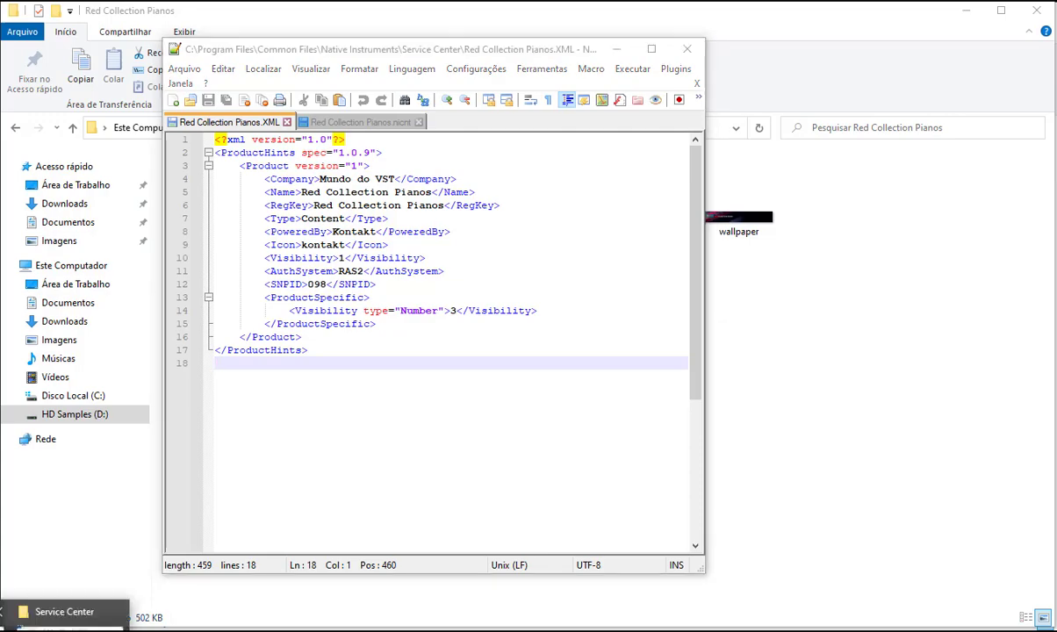
mouse_move(66, 627)
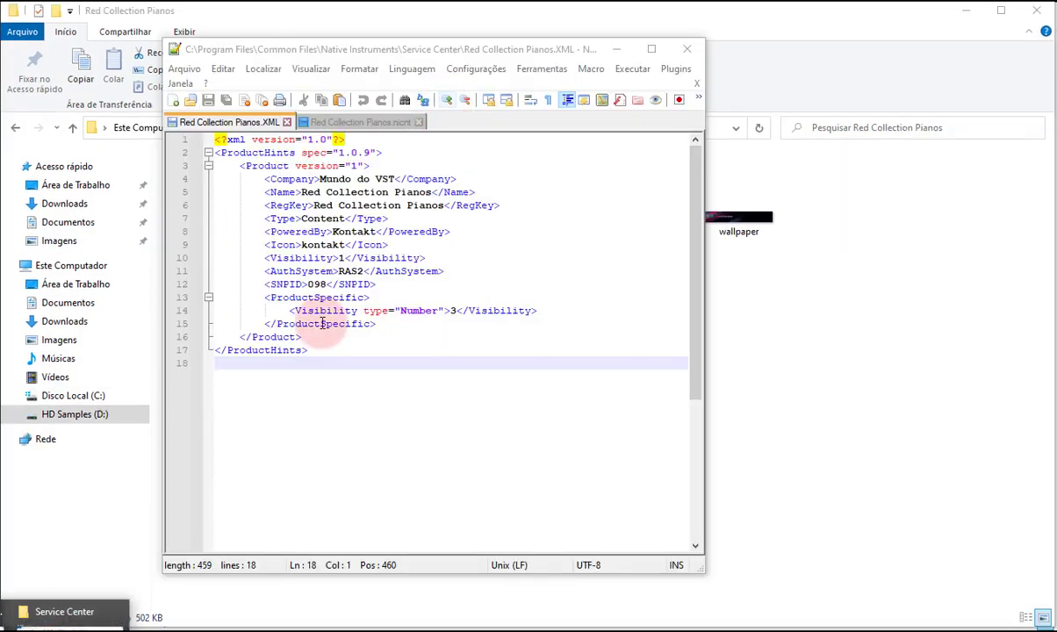
click(64, 614)
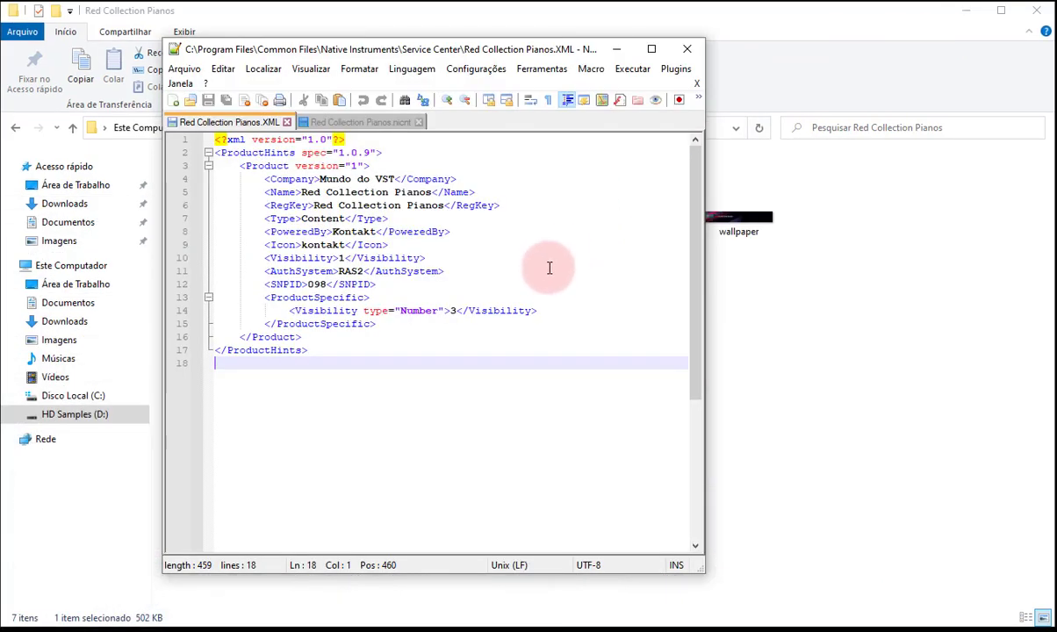
click(358, 123)
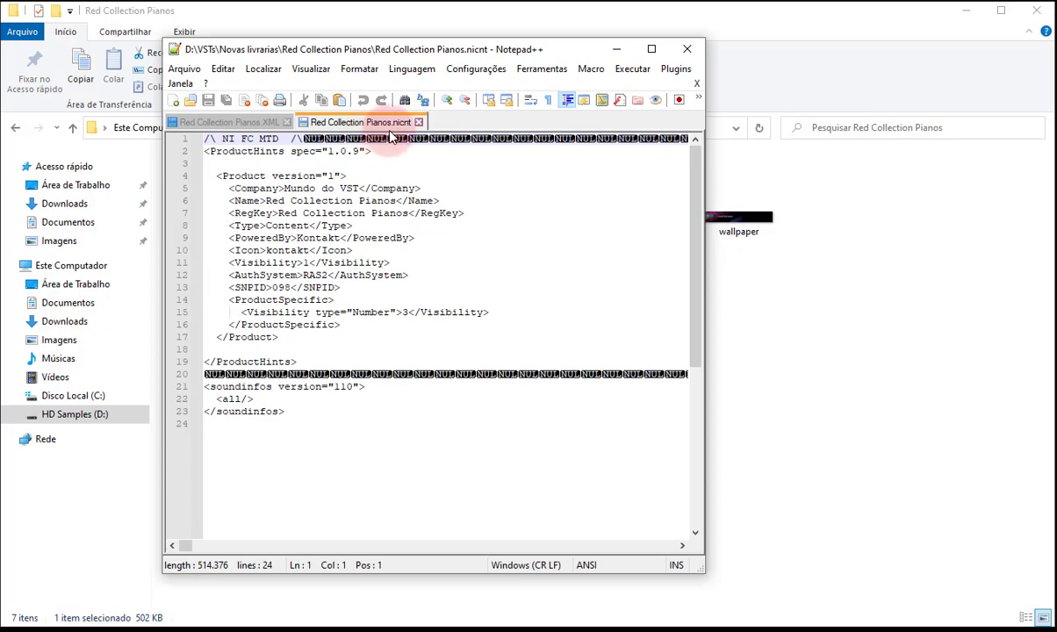
Switch to Kontakt and open the library management options, moving the dialog clear of the library browser.
click(781, 326)
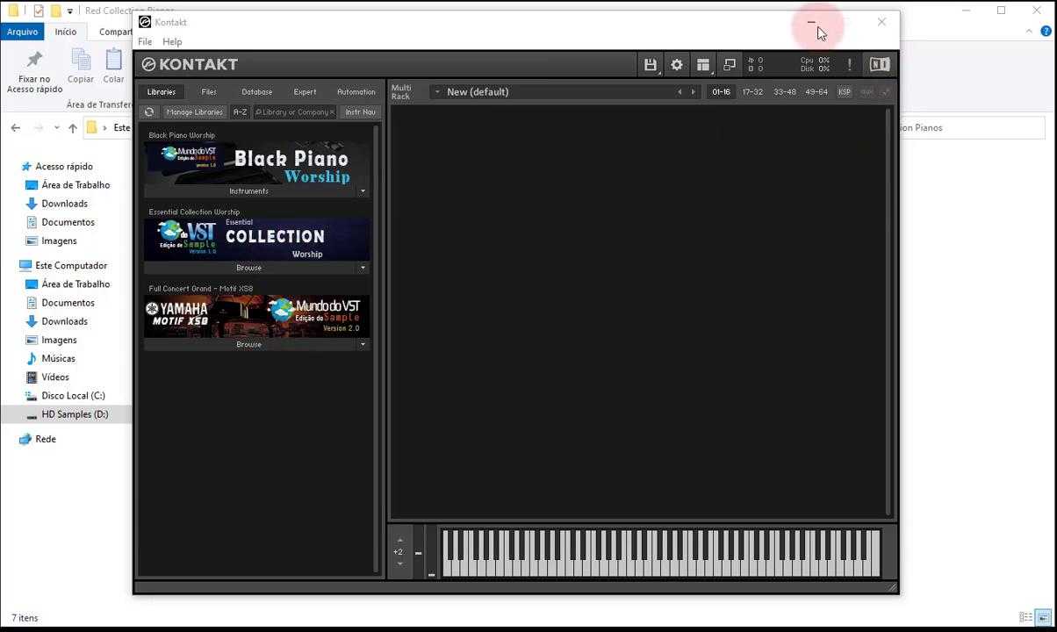
click(195, 114)
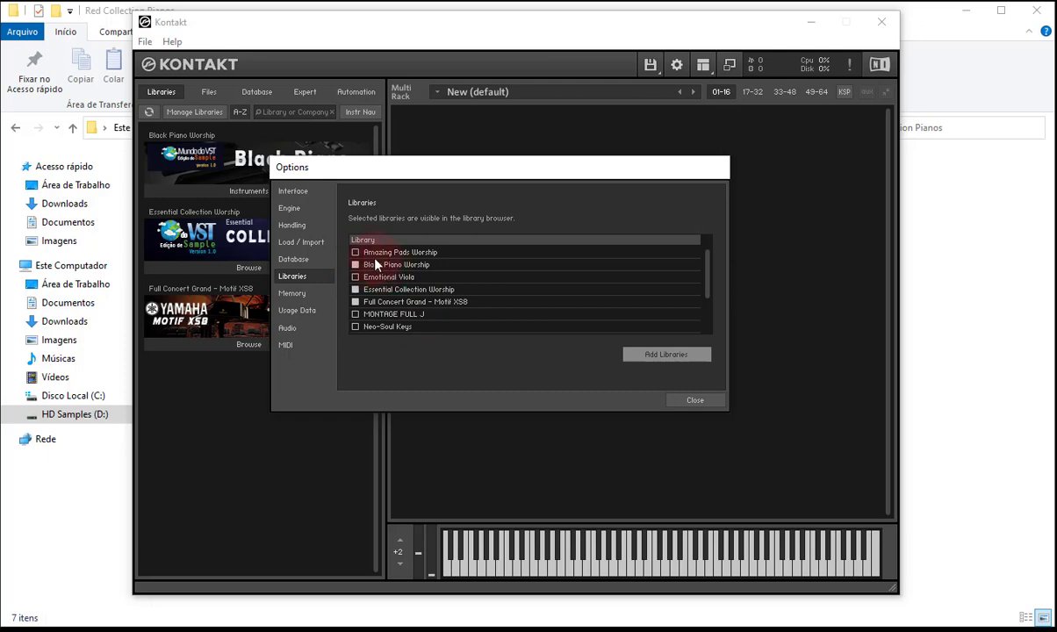
drag(425, 178, 460, 201)
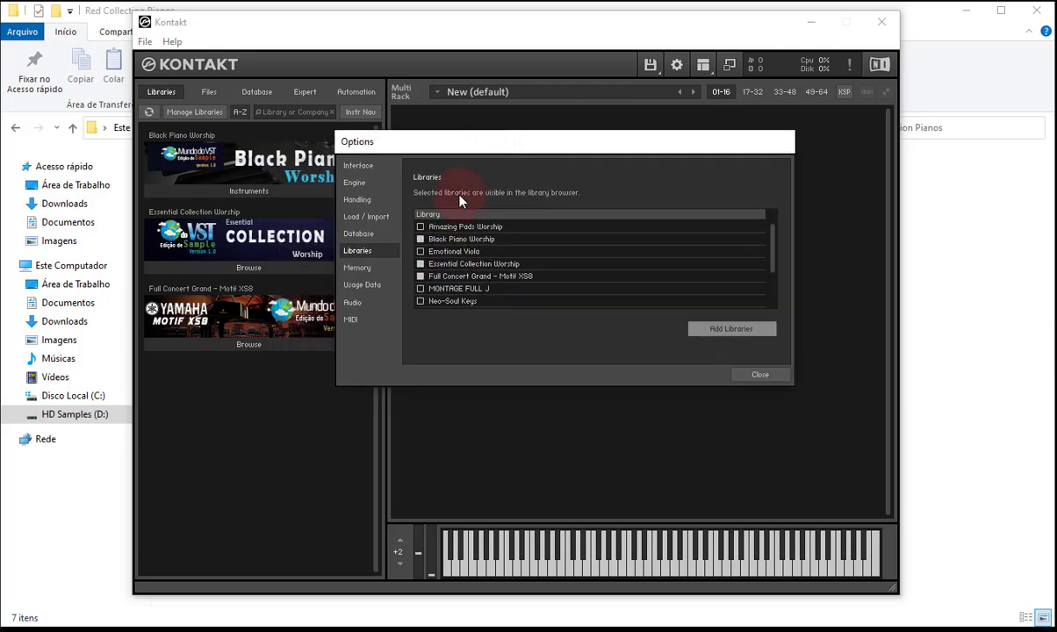
Hide Essential Collection Worship and Black Piano Worship in Kontakt's library browser and make both visible again.
click(420, 264)
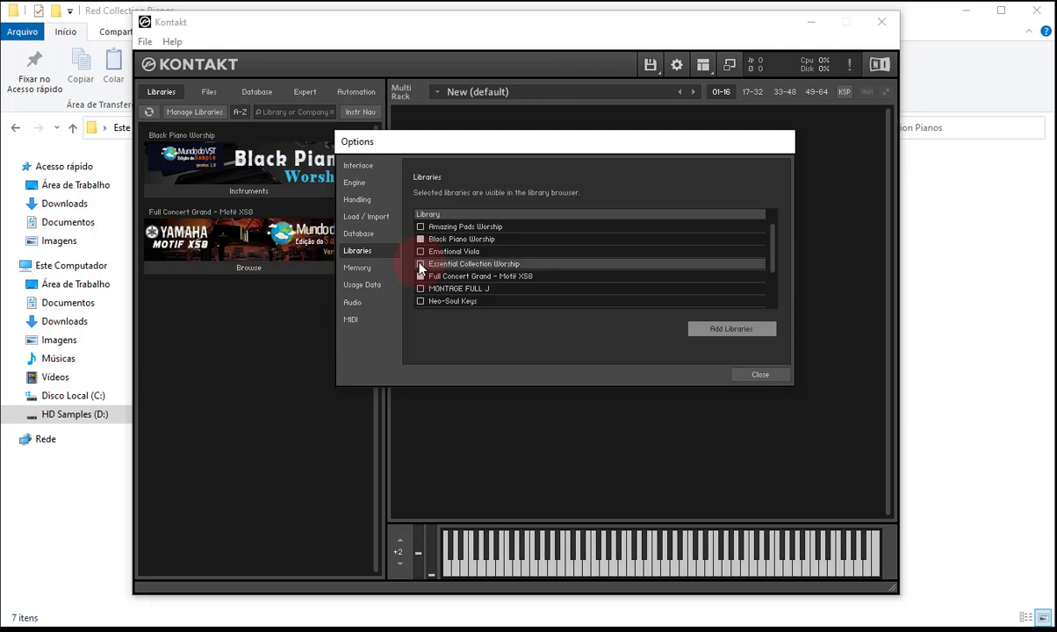
click(421, 264)
click(421, 264)
click(420, 240)
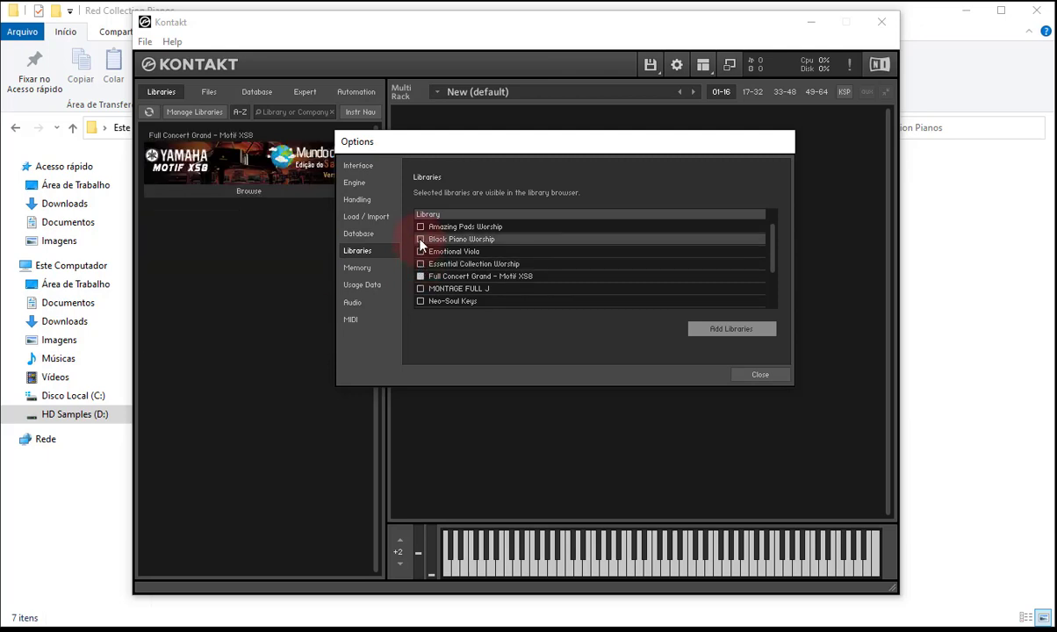
click(420, 239)
click(420, 264)
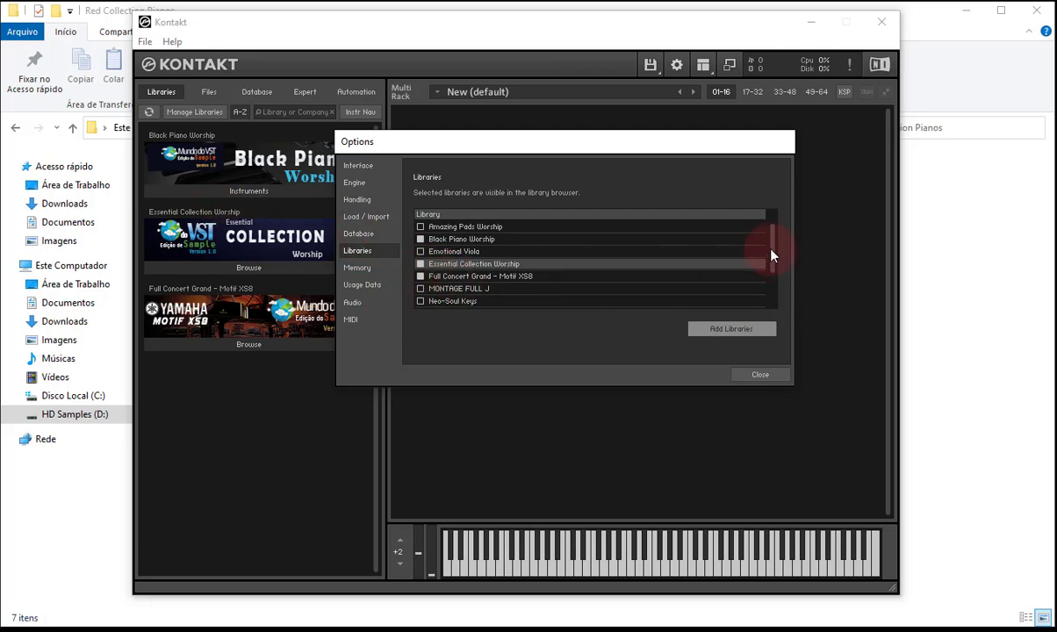
Check the rest of the library list for Red Collection Pianos, and close the options and Kontakt.
drag(771, 255, 771, 301)
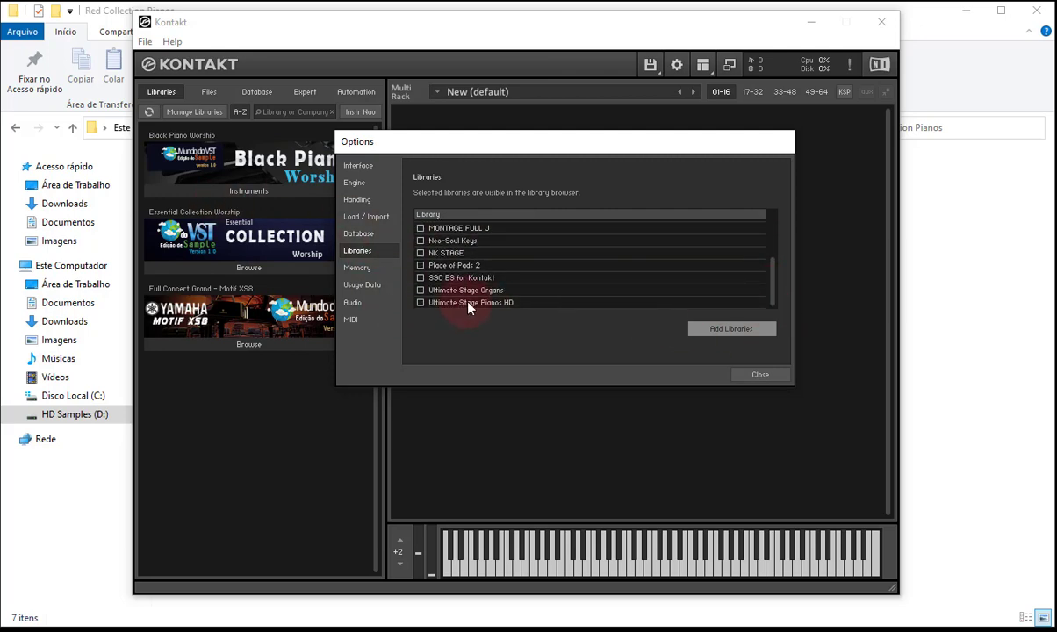
click(758, 376)
click(880, 27)
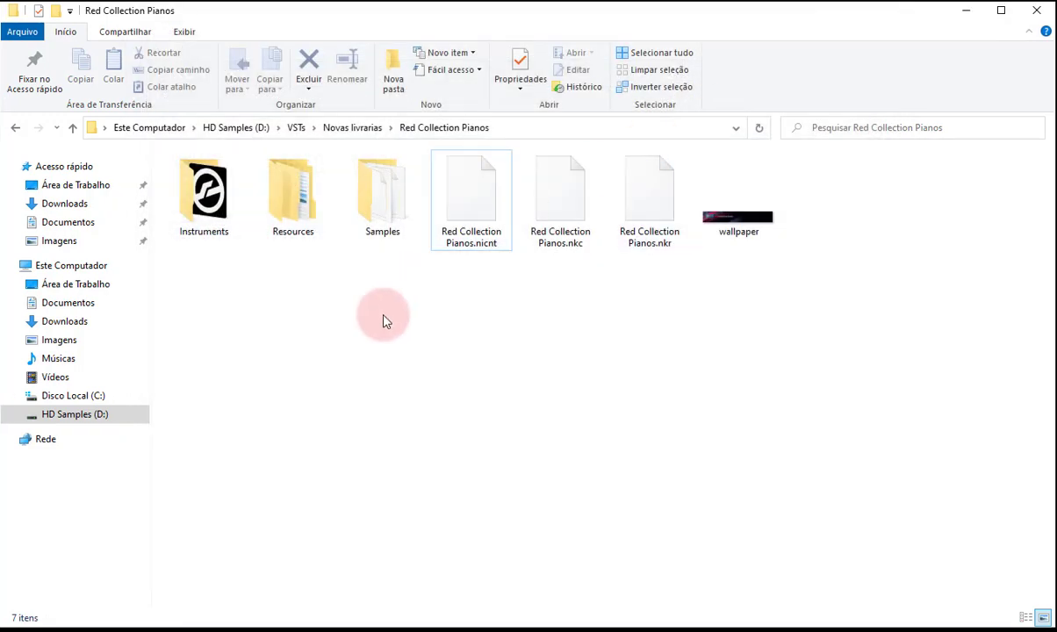
Return to Notepad++ and compare the ProductHints spec line in the XML and nicnt files.
click(202, 630)
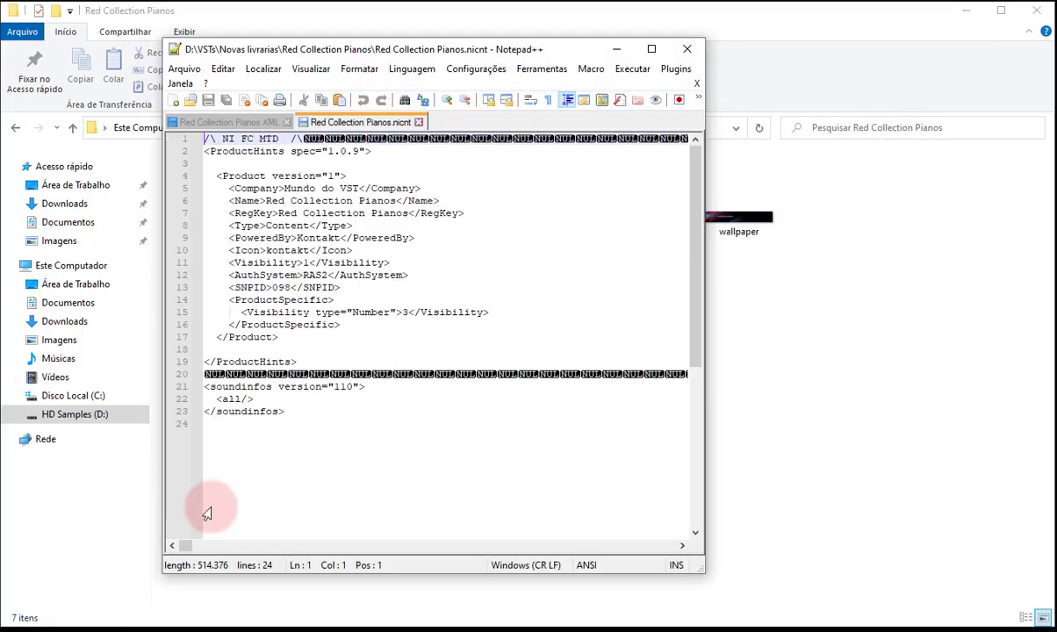
click(235, 123)
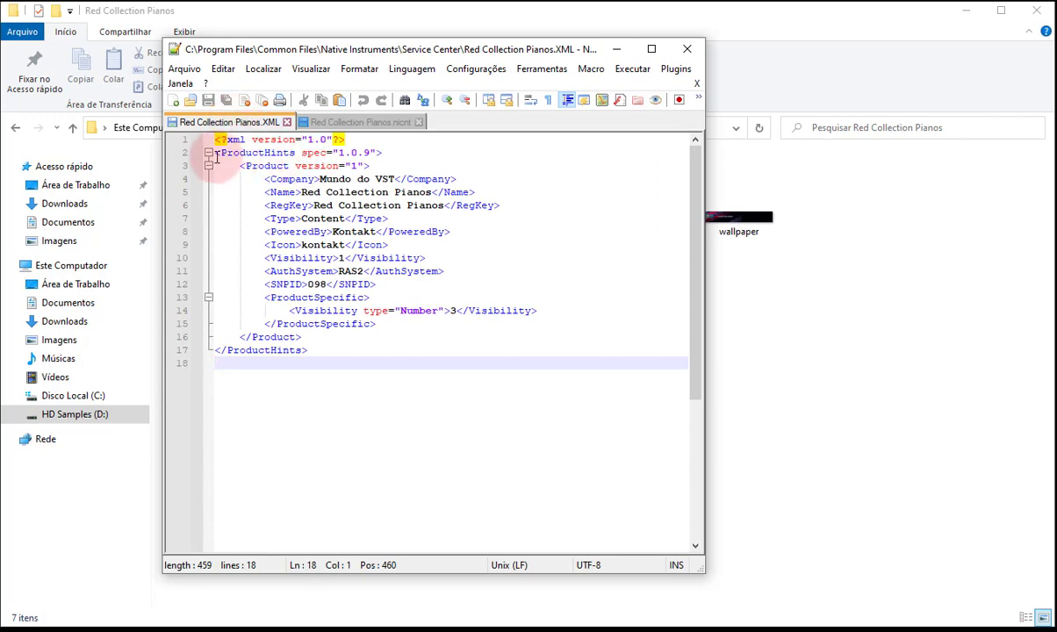
click(217, 153)
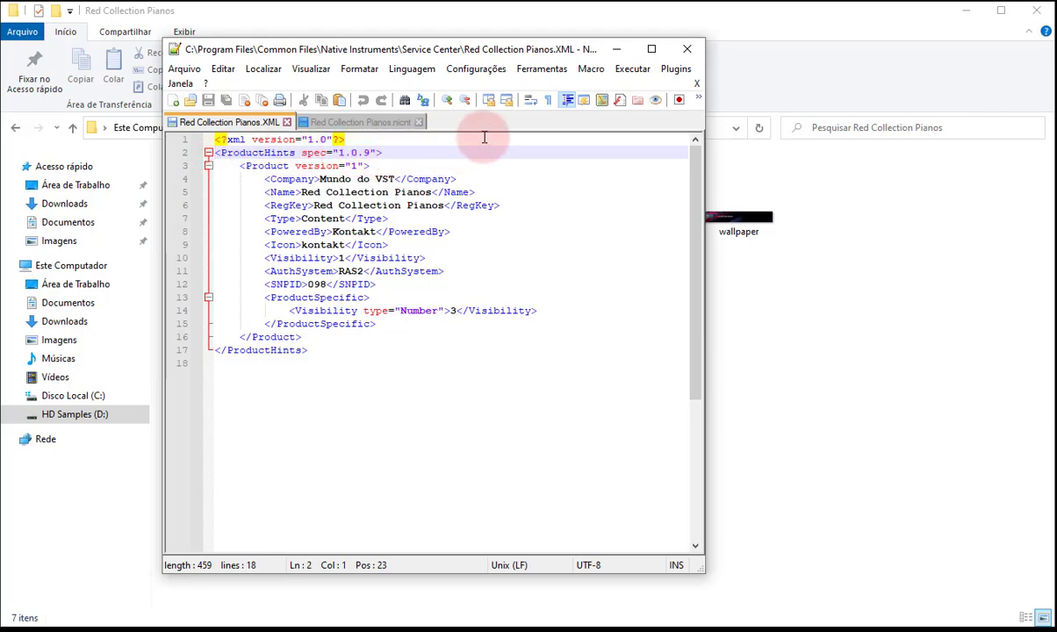
click(375, 124)
click(328, 153)
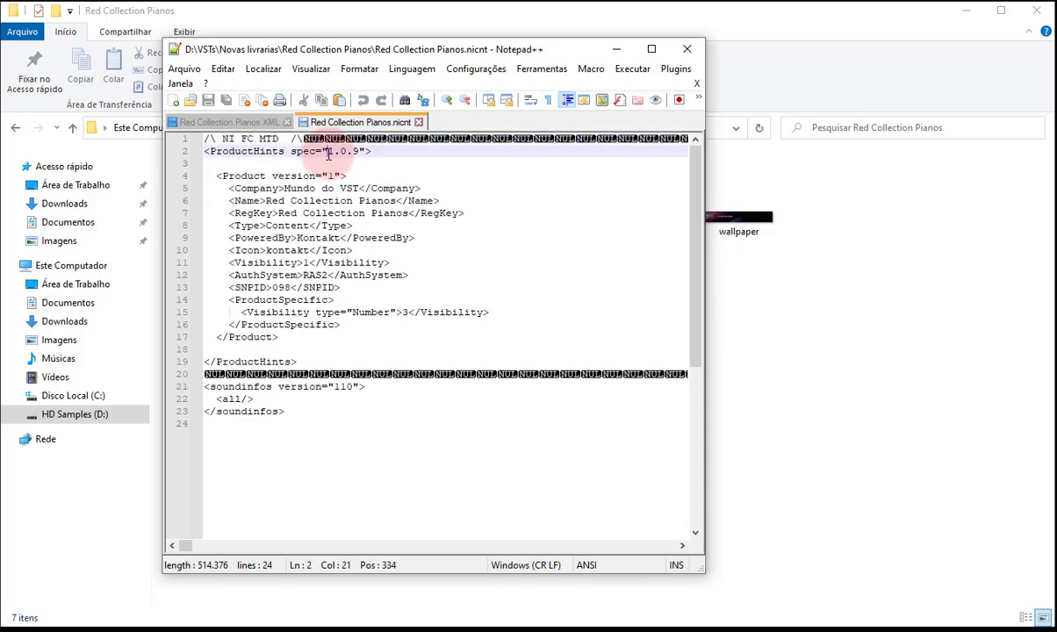
Compare the Product version line of the nicnt file with the one in the XML file.
click(214, 176)
drag(220, 175, 337, 175)
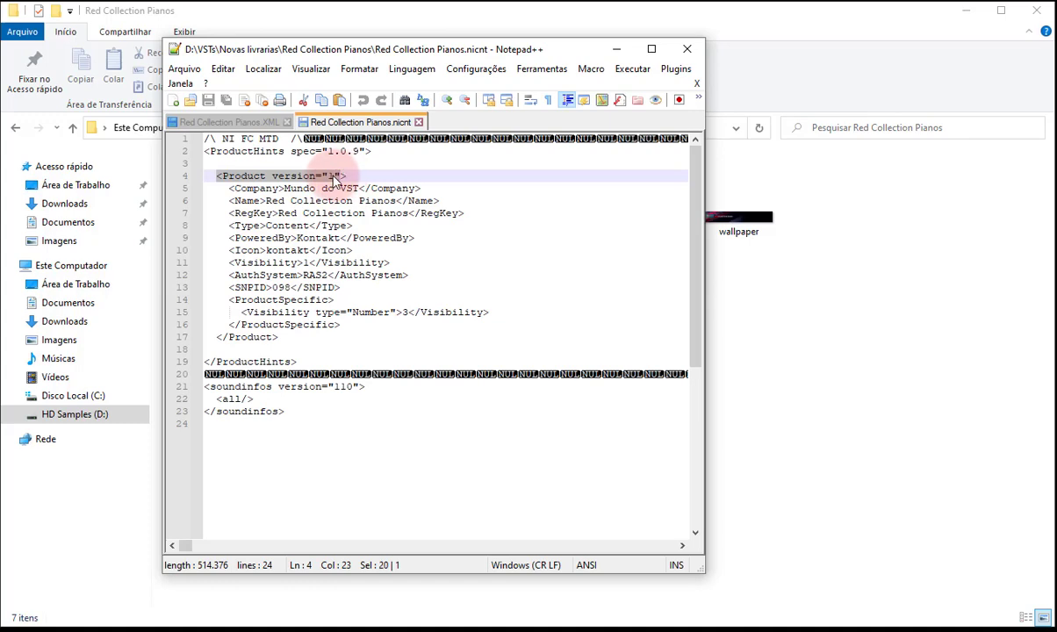
click(243, 122)
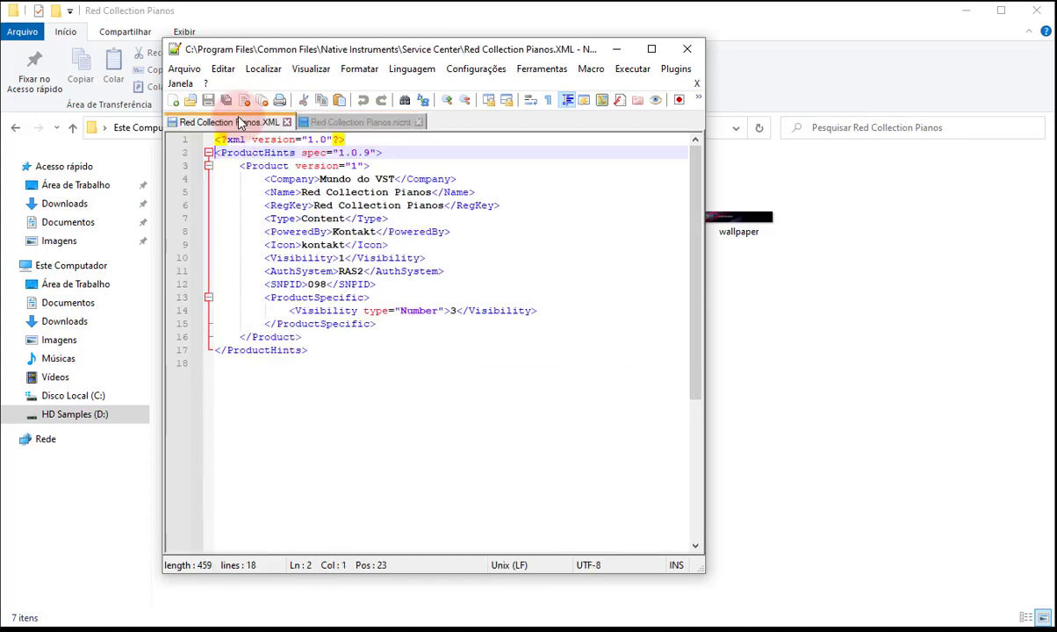
click(242, 166)
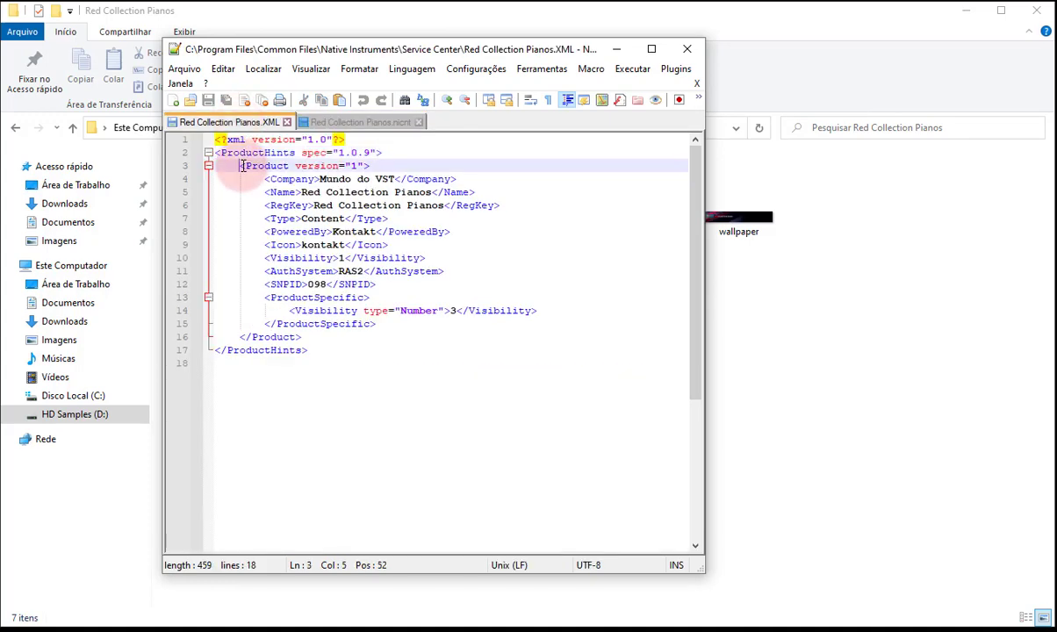
Compare the Company line in both files and examine the Name entry in the XML file.
click(346, 122)
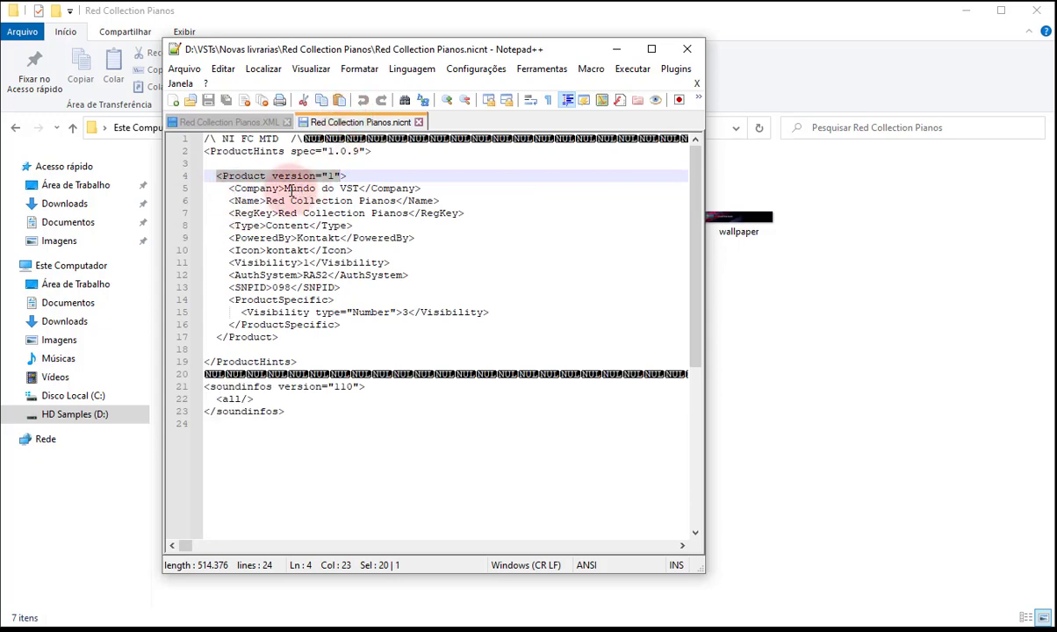
drag(430, 188, 232, 188)
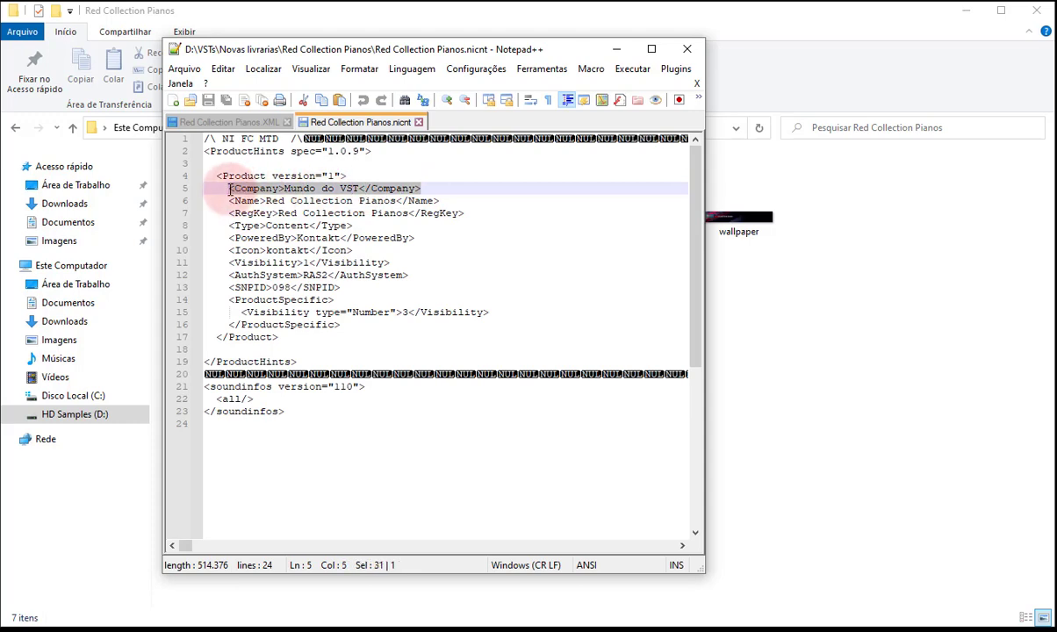
click(219, 122)
click(268, 179)
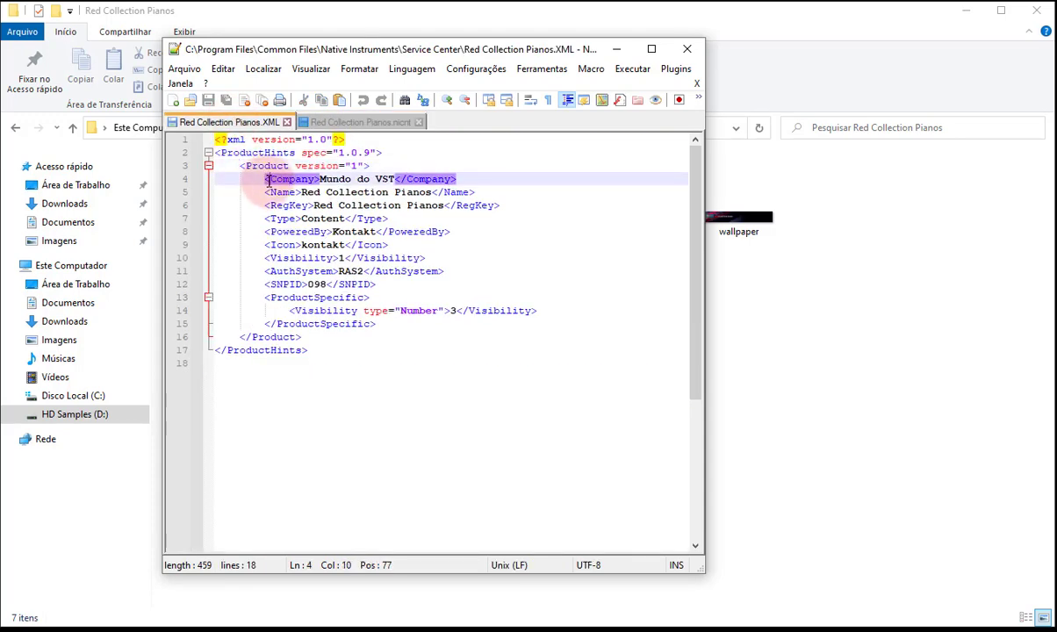
click(267, 192)
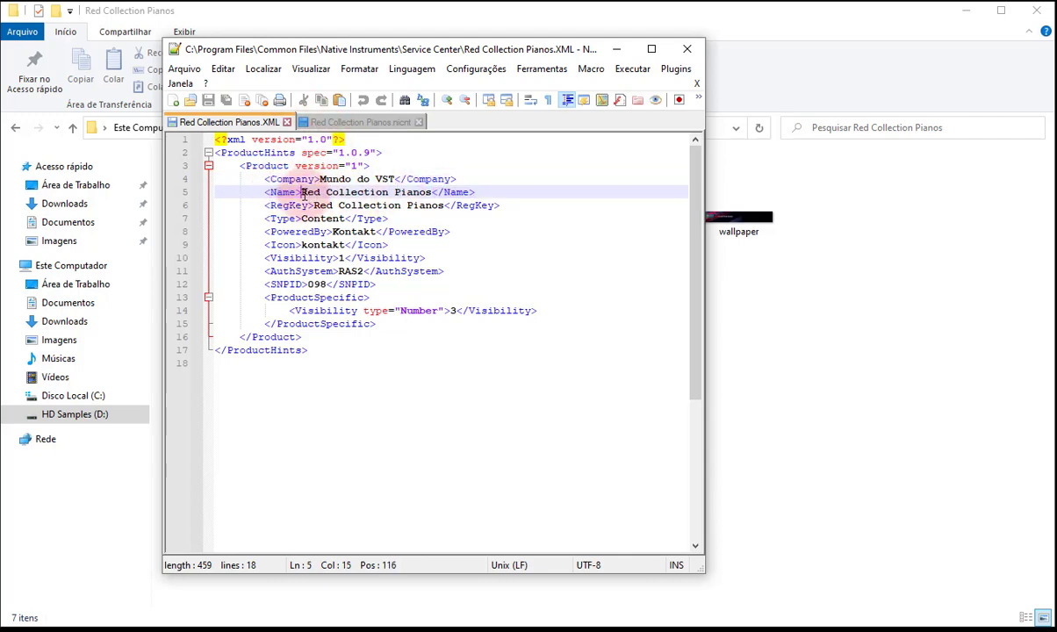
click(425, 193)
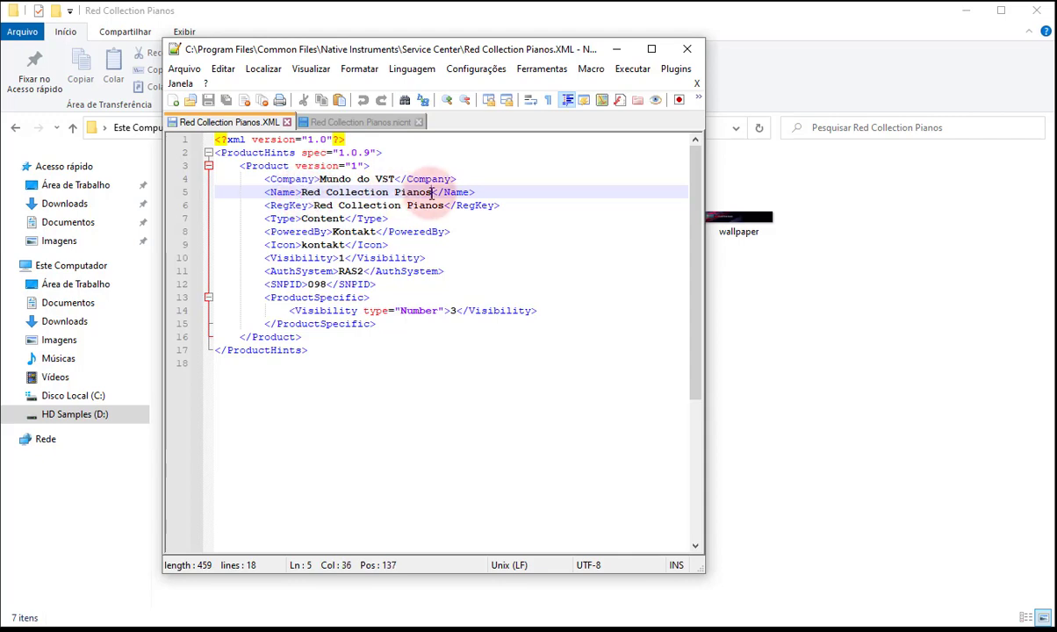
Compare the product name in the Name line of the XML file with the same line in the nicnt file.
drag(432, 193, 301, 192)
click(342, 122)
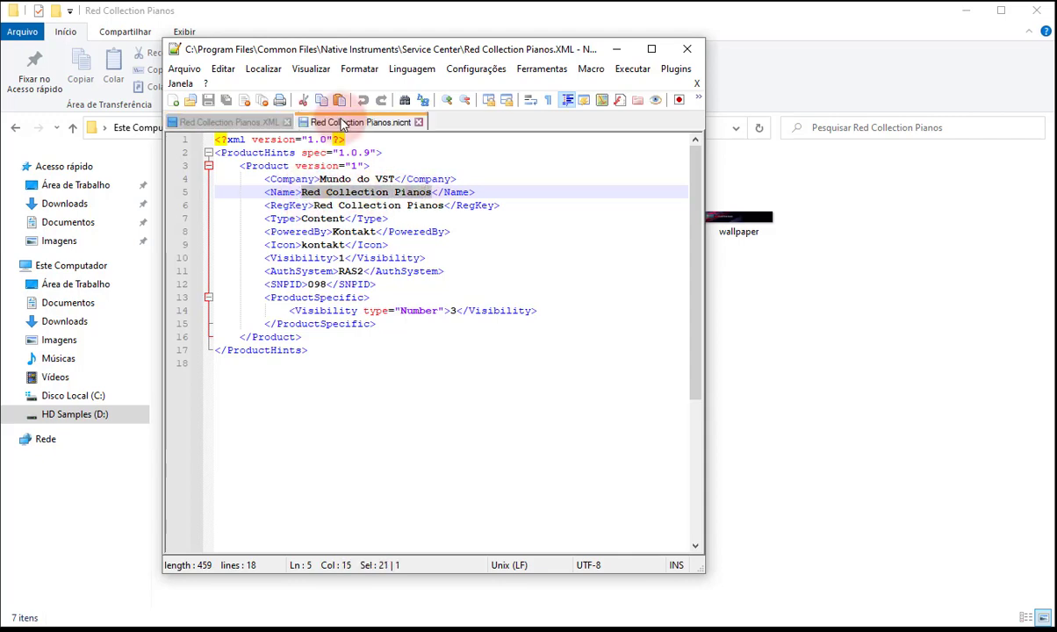
click(265, 200)
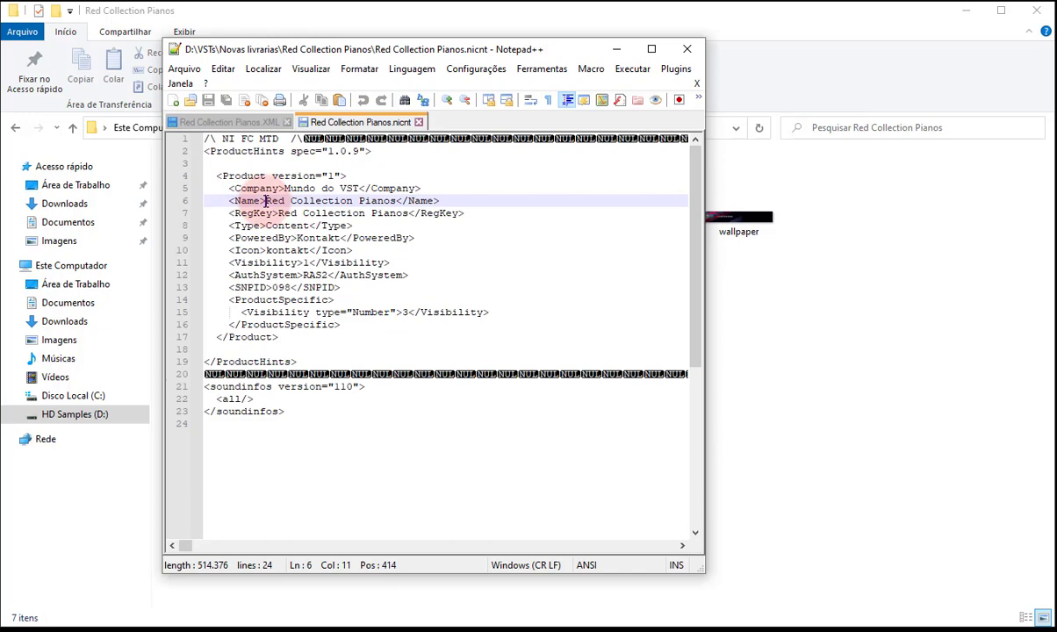
Compare the SNPID line of the XML file with the one in the nicnt file, and return to the XML file.
click(235, 122)
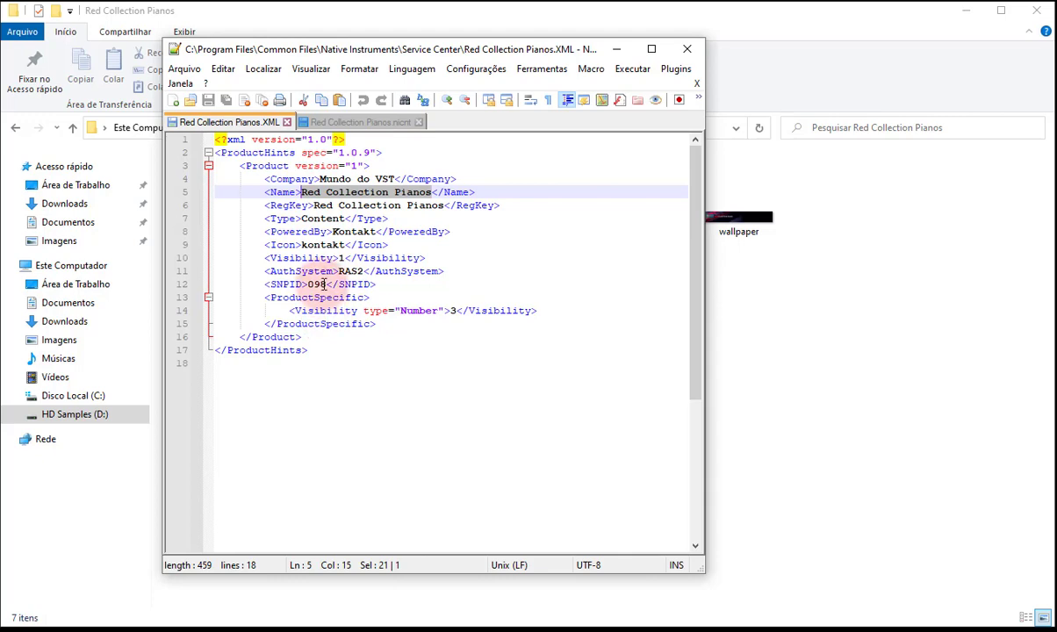
drag(377, 284, 264, 284)
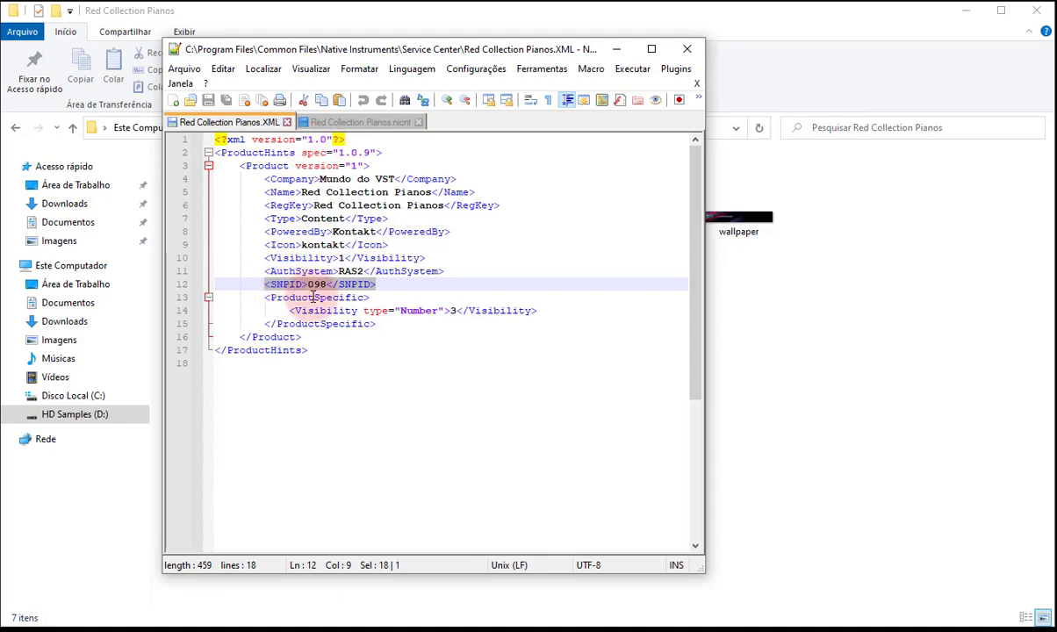
click(336, 122)
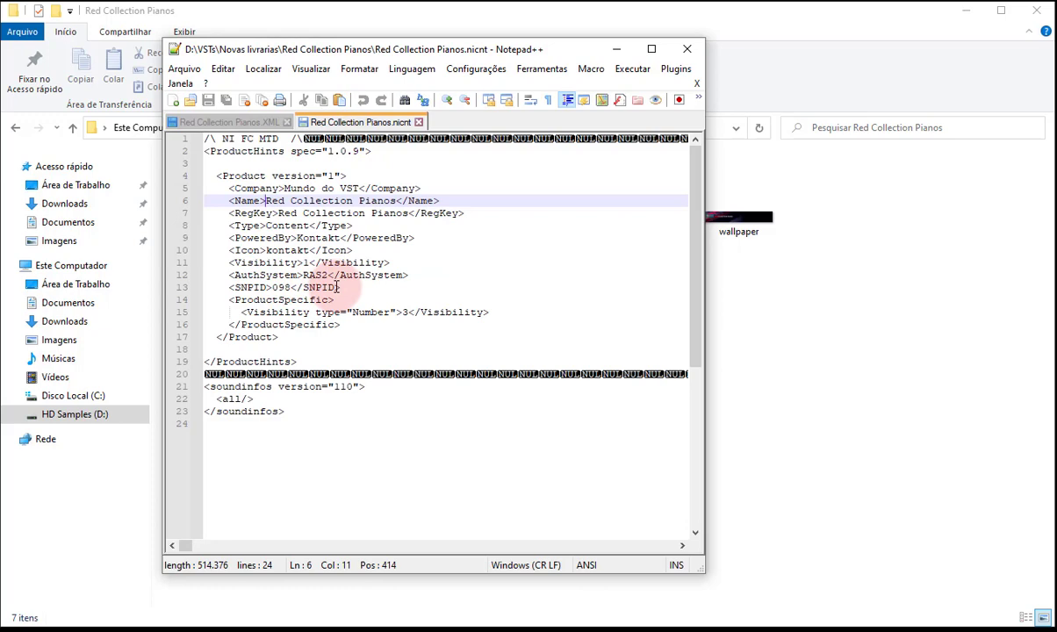
click(220, 123)
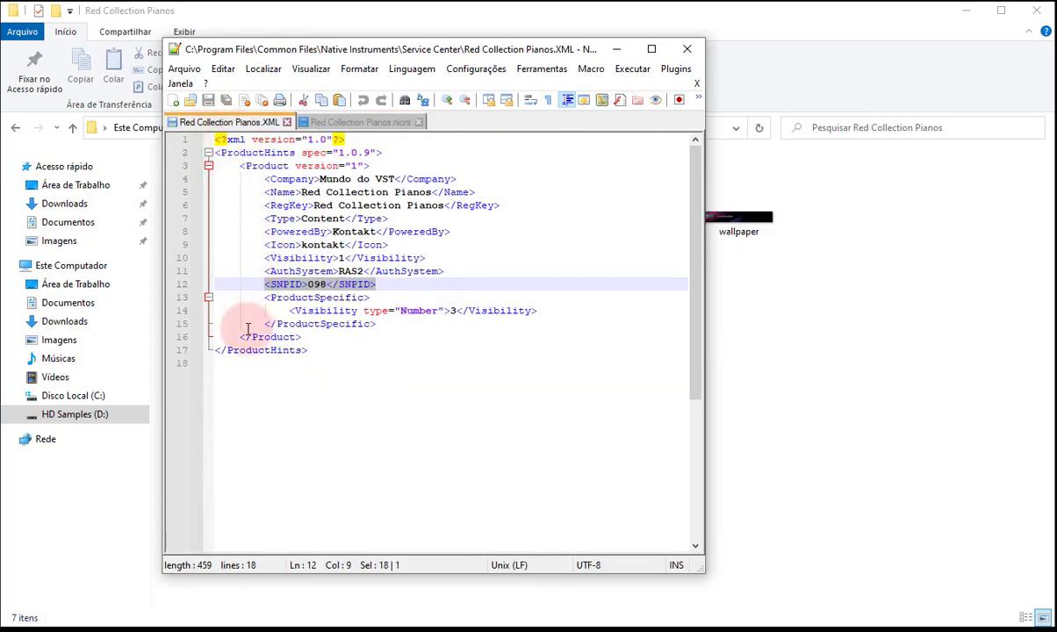